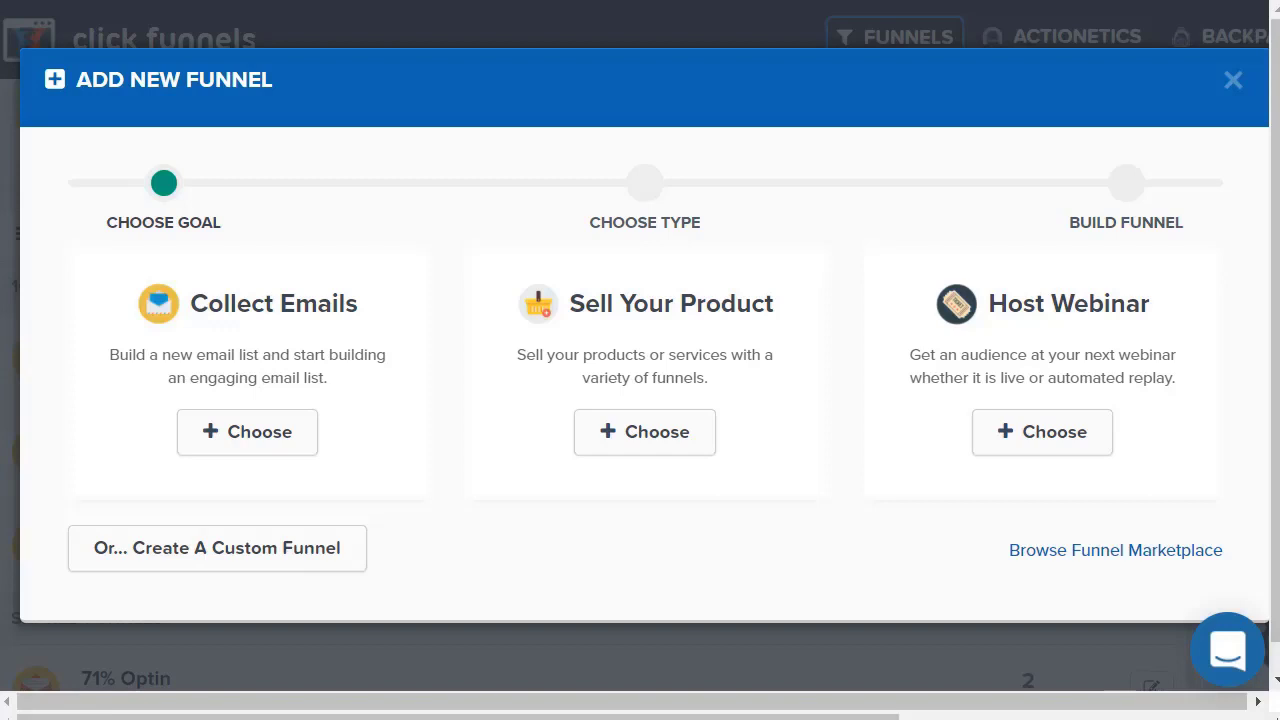
Choose the Collect Emails goal to reach the two-step optin funnel naming form.
{"action": "left_click", "coordinate": [286, 432]}
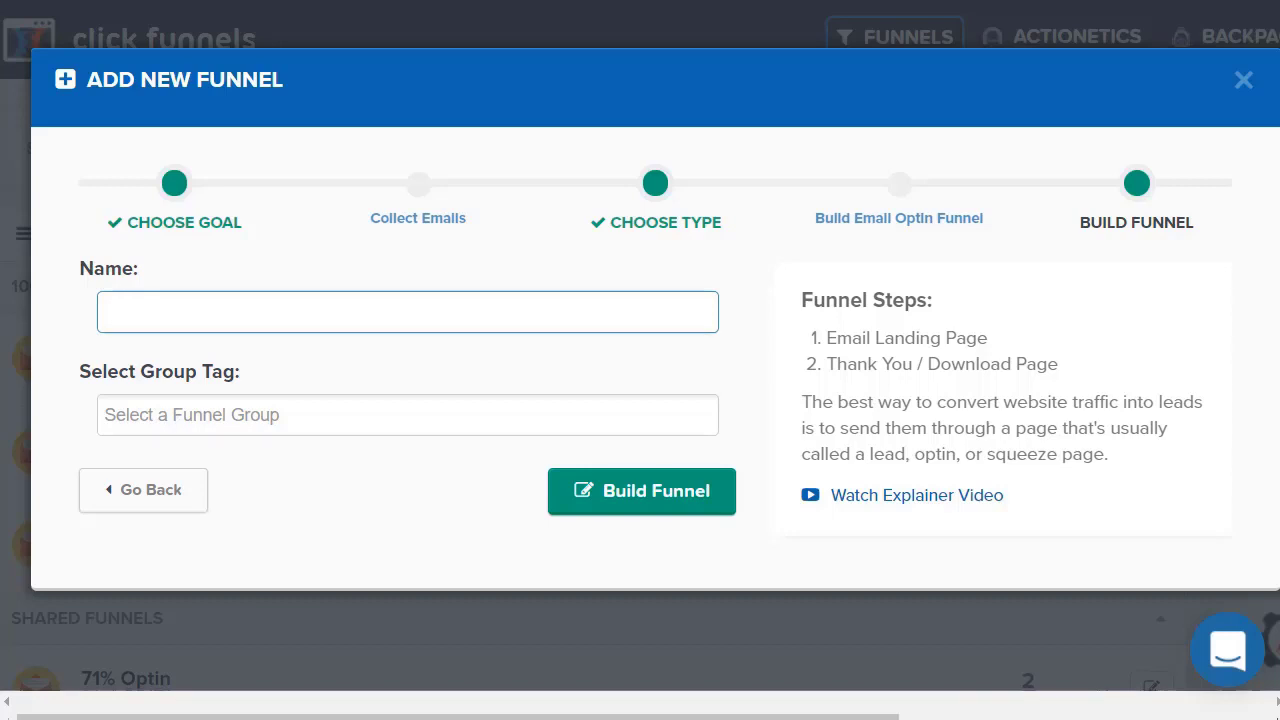
Compare the Sell Your Product and webinar funnel options, then settle on Sell Your Product.
{"action": "left_click", "coordinate": [173, 498]}
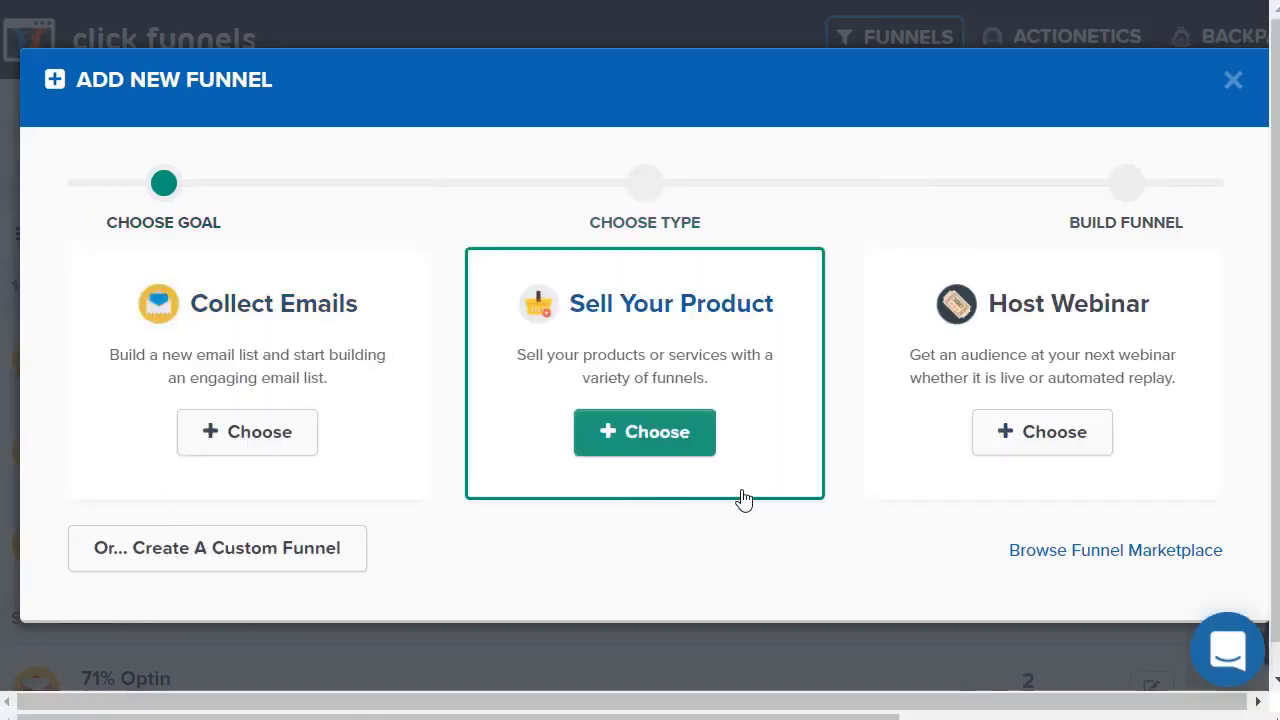
{"action": "left_click", "coordinate": [663, 460]}
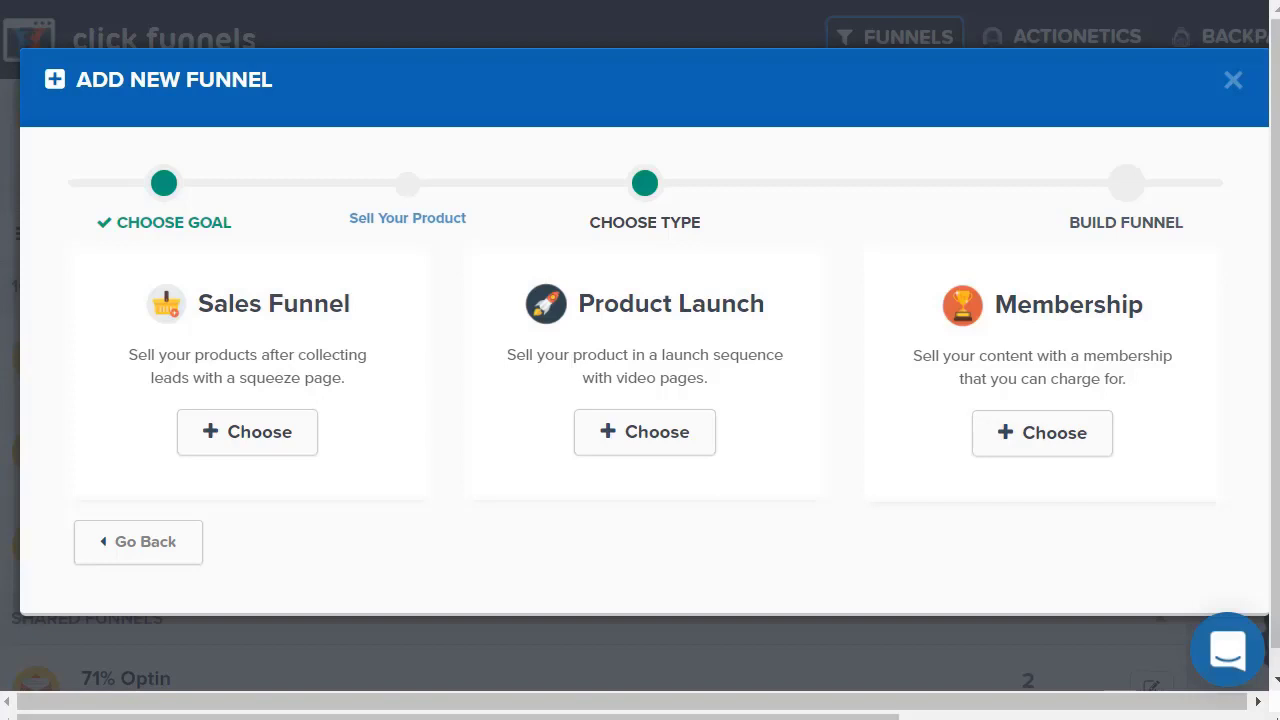
{"action": "left_click", "coordinate": [153, 550]}
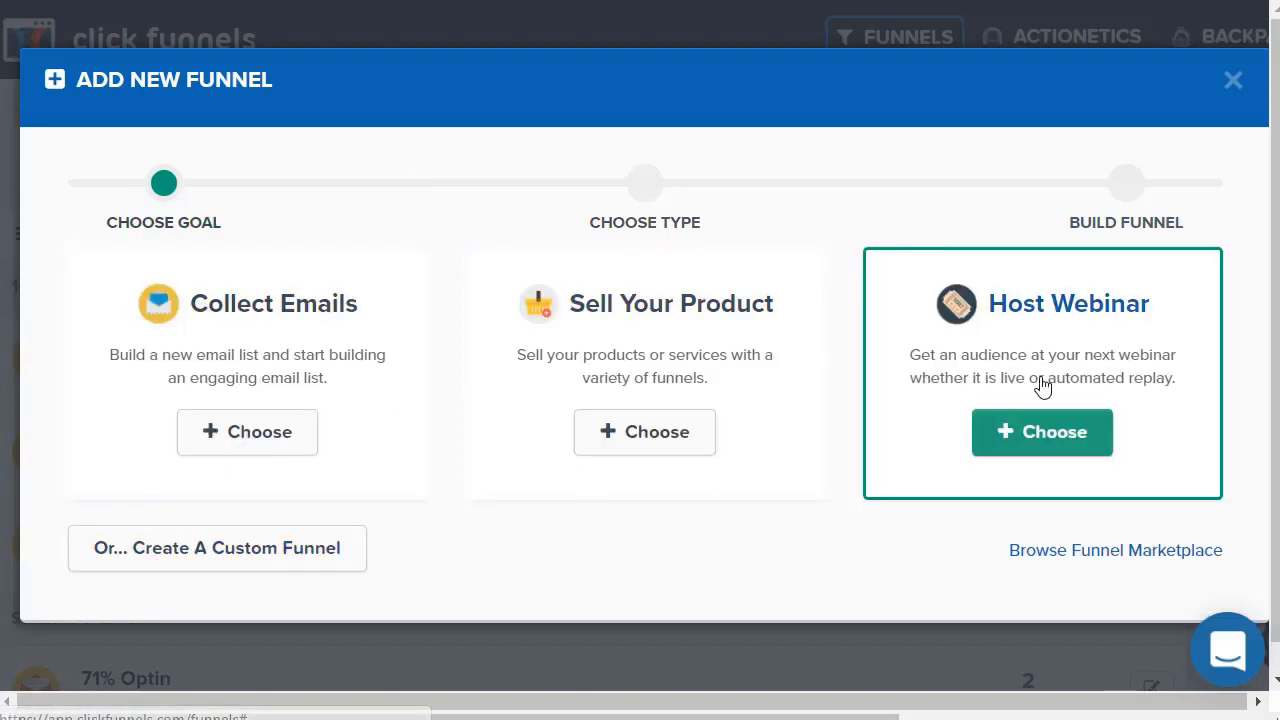
{"action": "left_click", "coordinate": [1053, 434]}
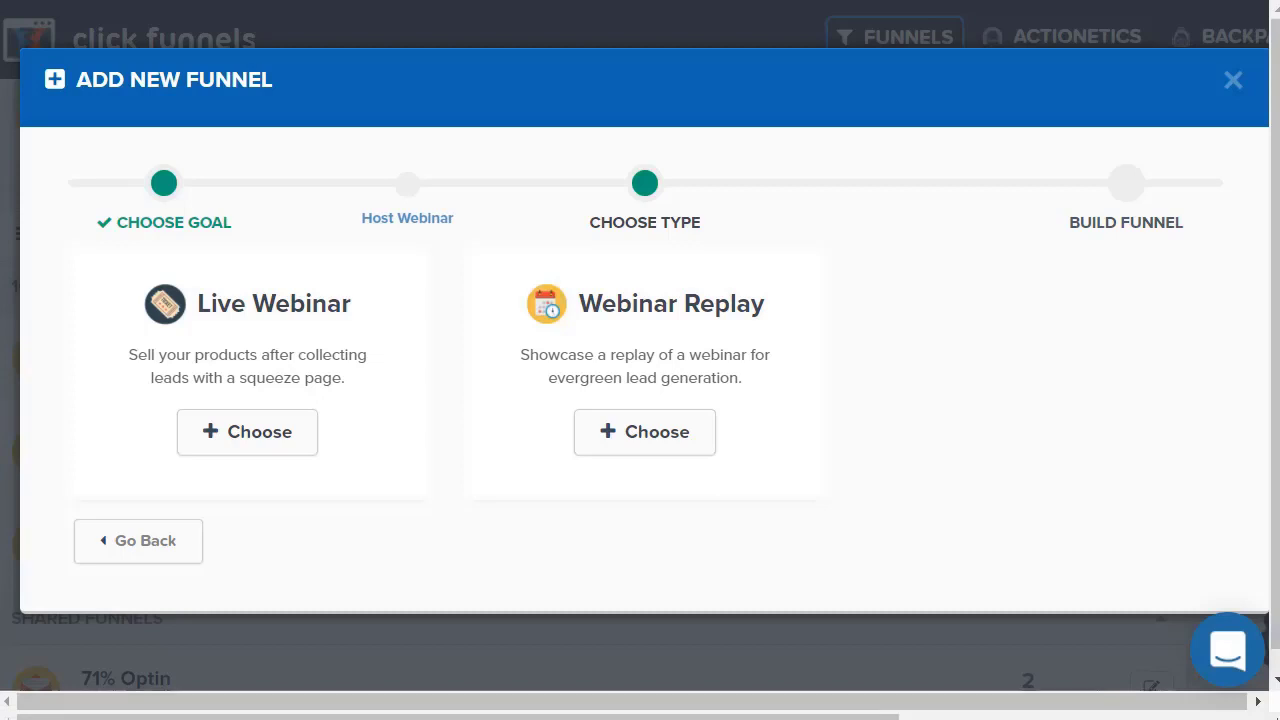
{"action": "left_click", "coordinate": [163, 550]}
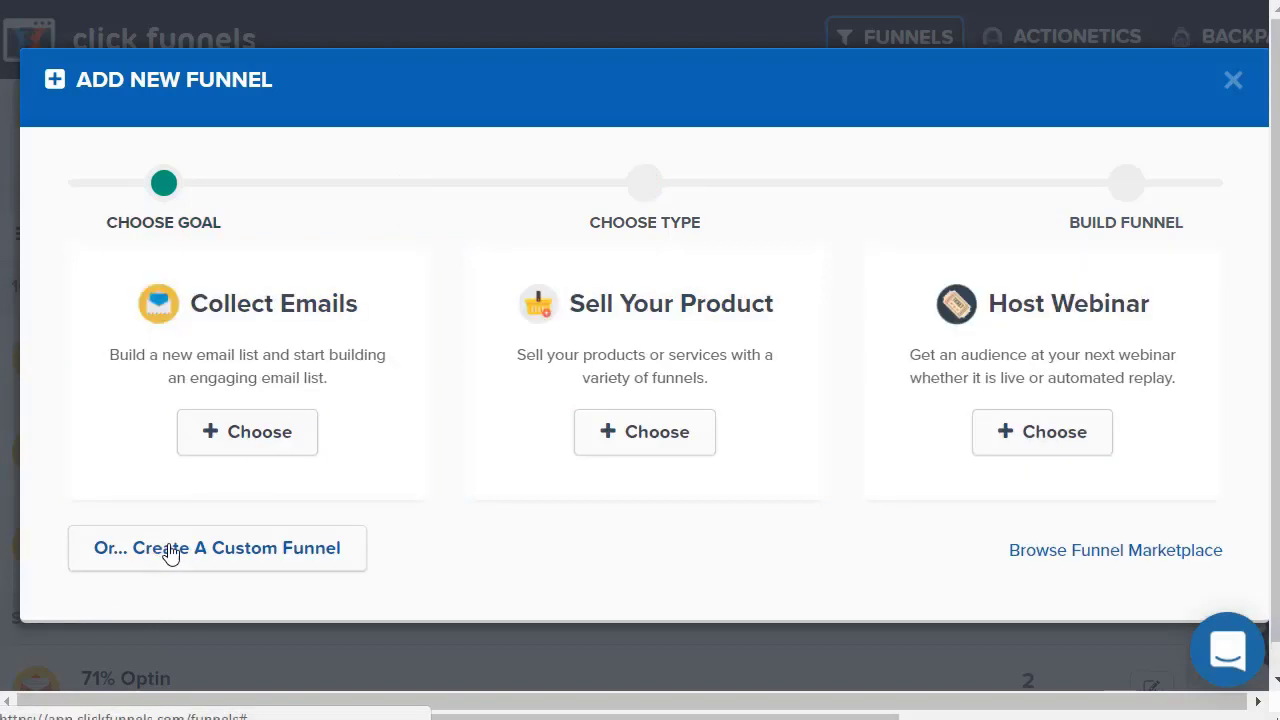
{"action": "left_click", "coordinate": [660, 450]}
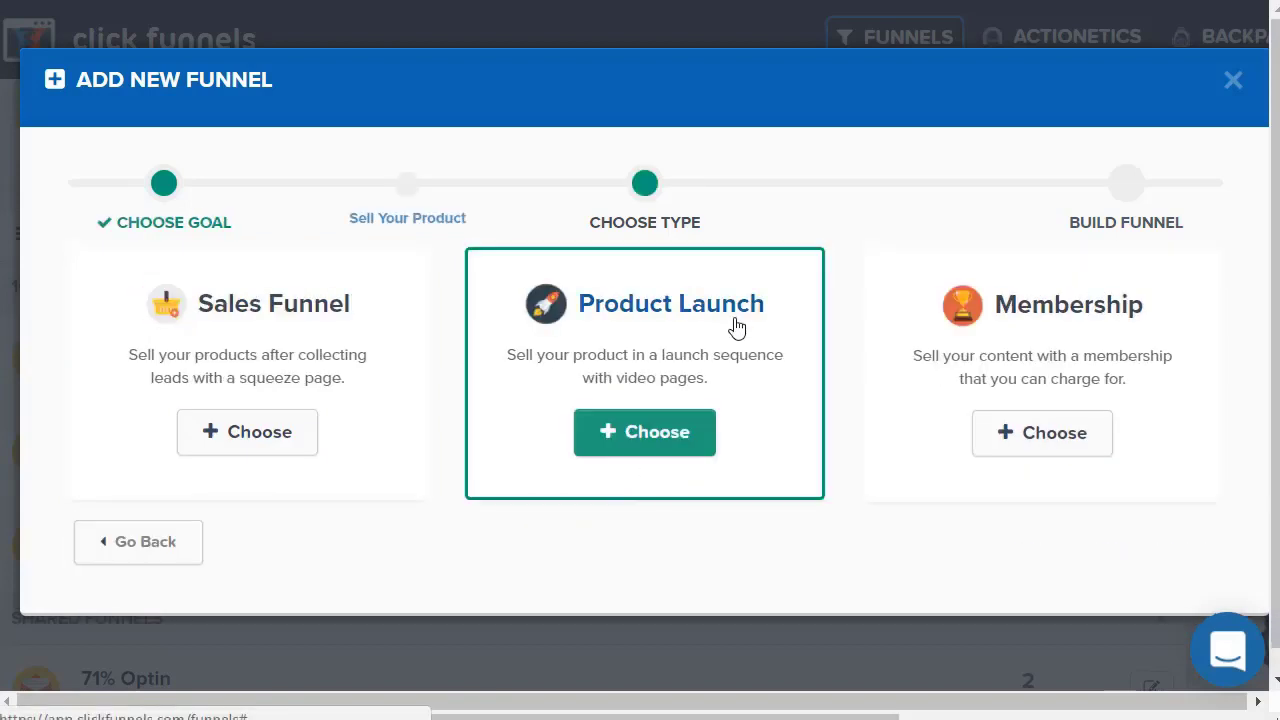
Pick the Sales Funnel type, name it 'Test', and build the funnel.
{"action": "left_click", "coordinate": [251, 433]}
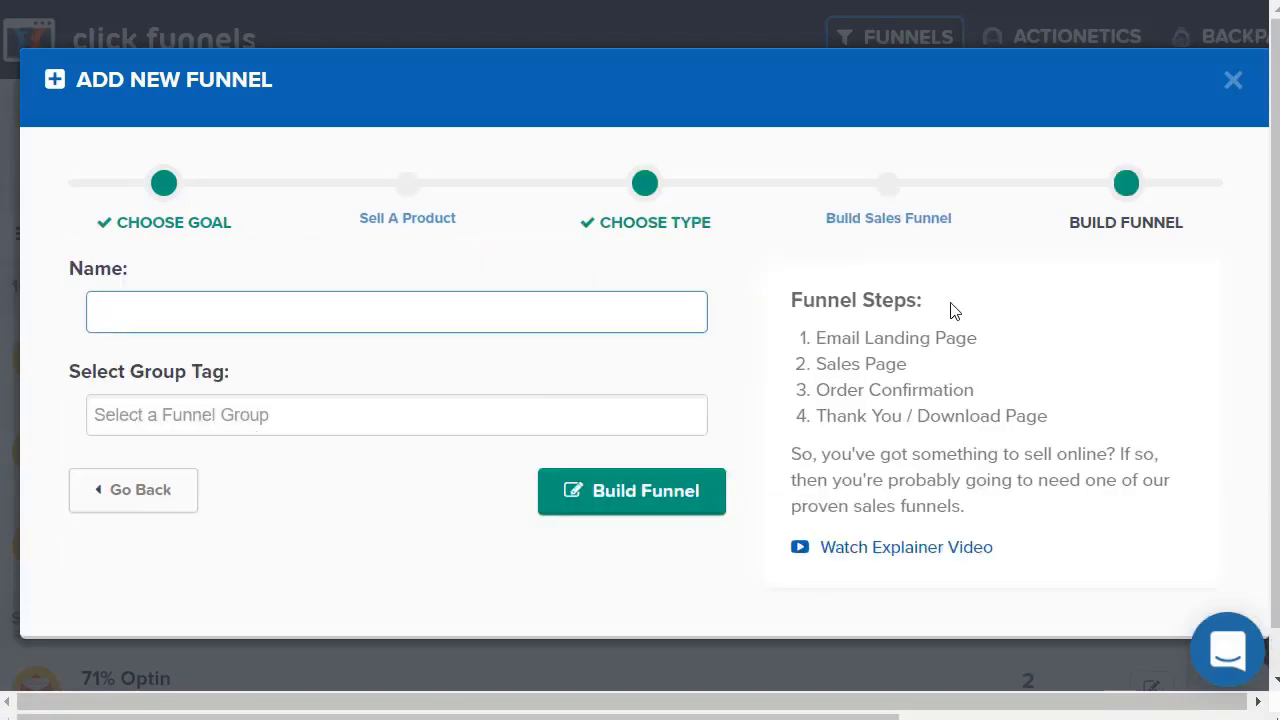
{"action": "type", "text": "Test"}
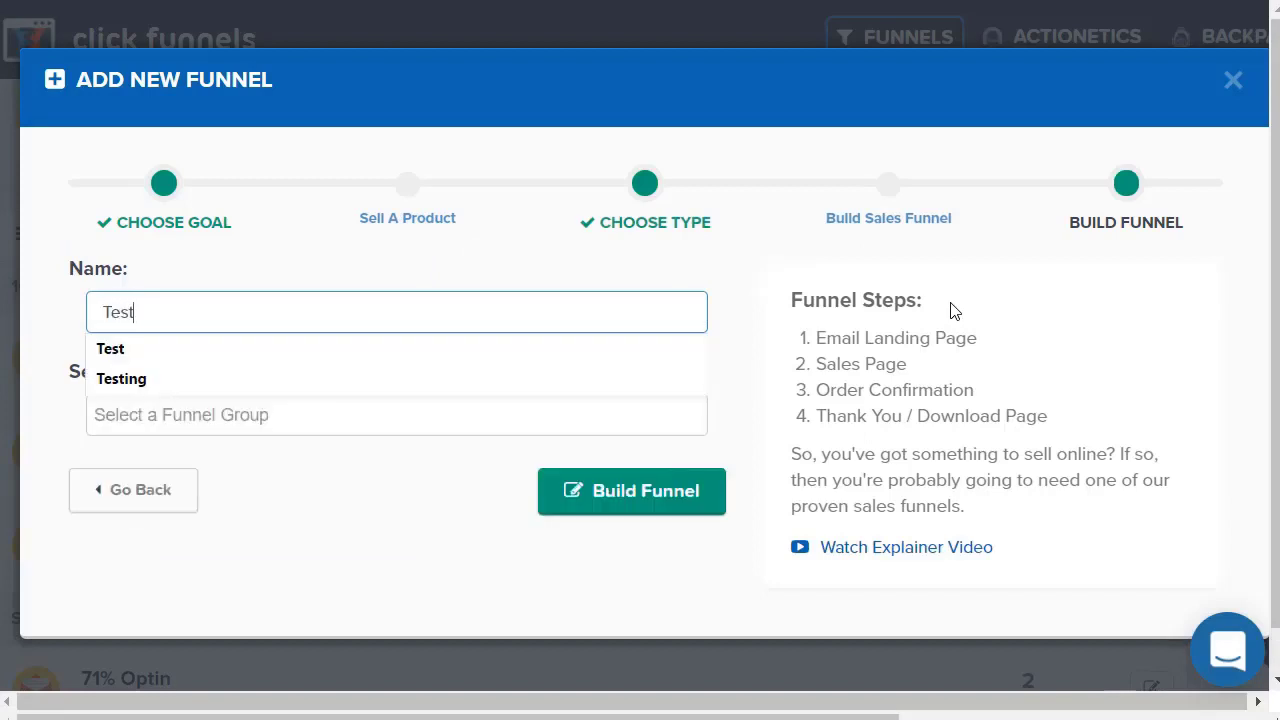
{"action": "left_click", "coordinate": [657, 489]}
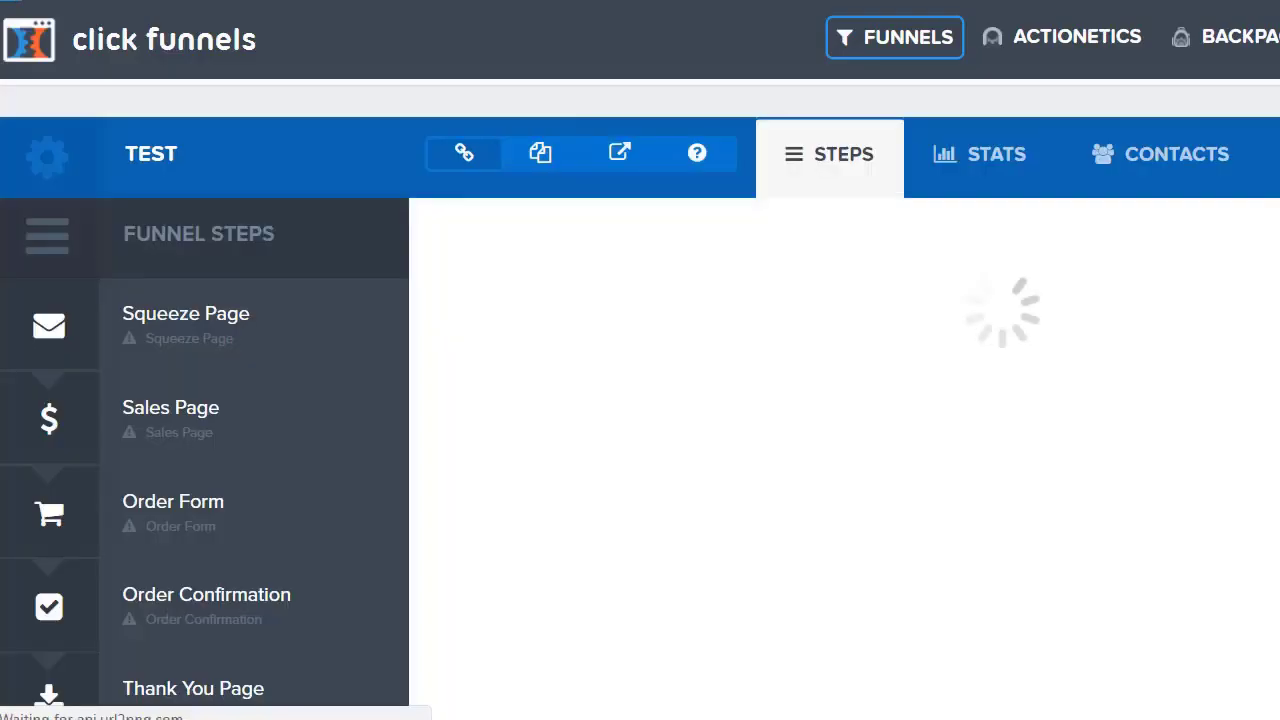
{"action": "scroll", "coordinate": [240, 370], "scroll_direction": "down", "scroll_amount": 1}
{"action": "scroll", "coordinate": [240, 376], "scroll_direction": "down", "scroll_amount": 1}
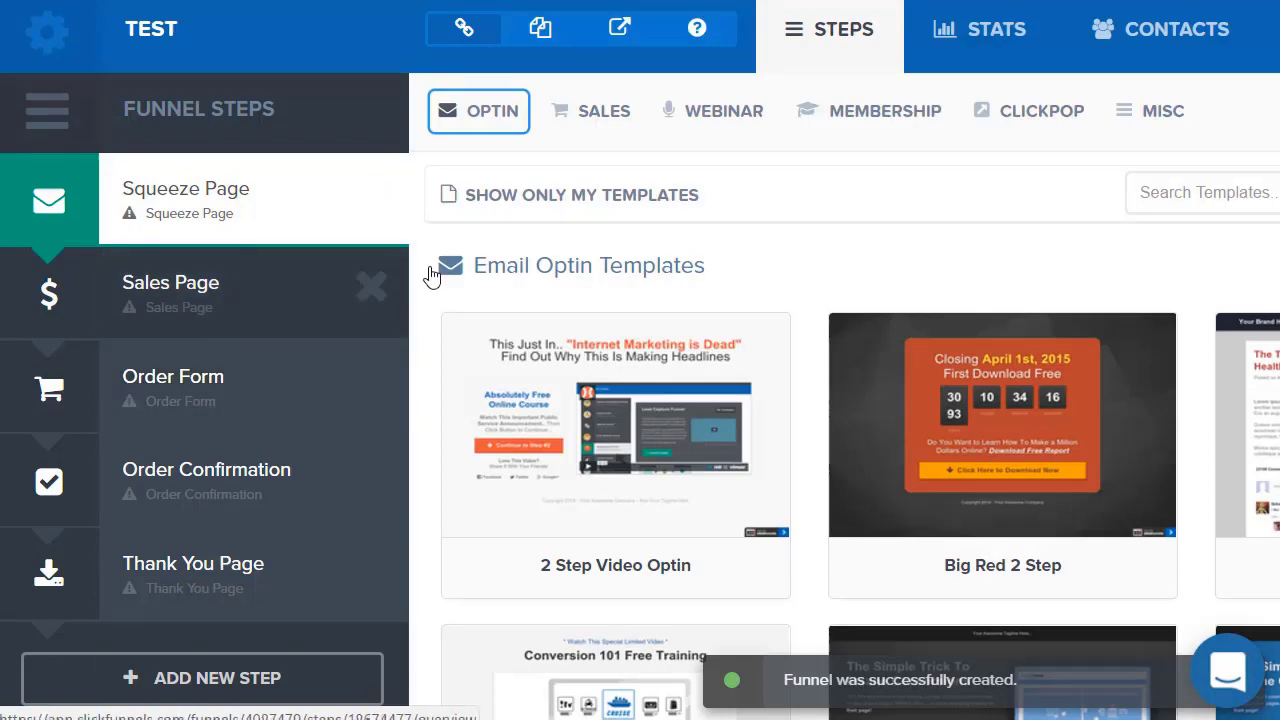
Apply a video sales template to the Test funnel's Sales Page step.
{"action": "left_click", "coordinate": [194, 280]}
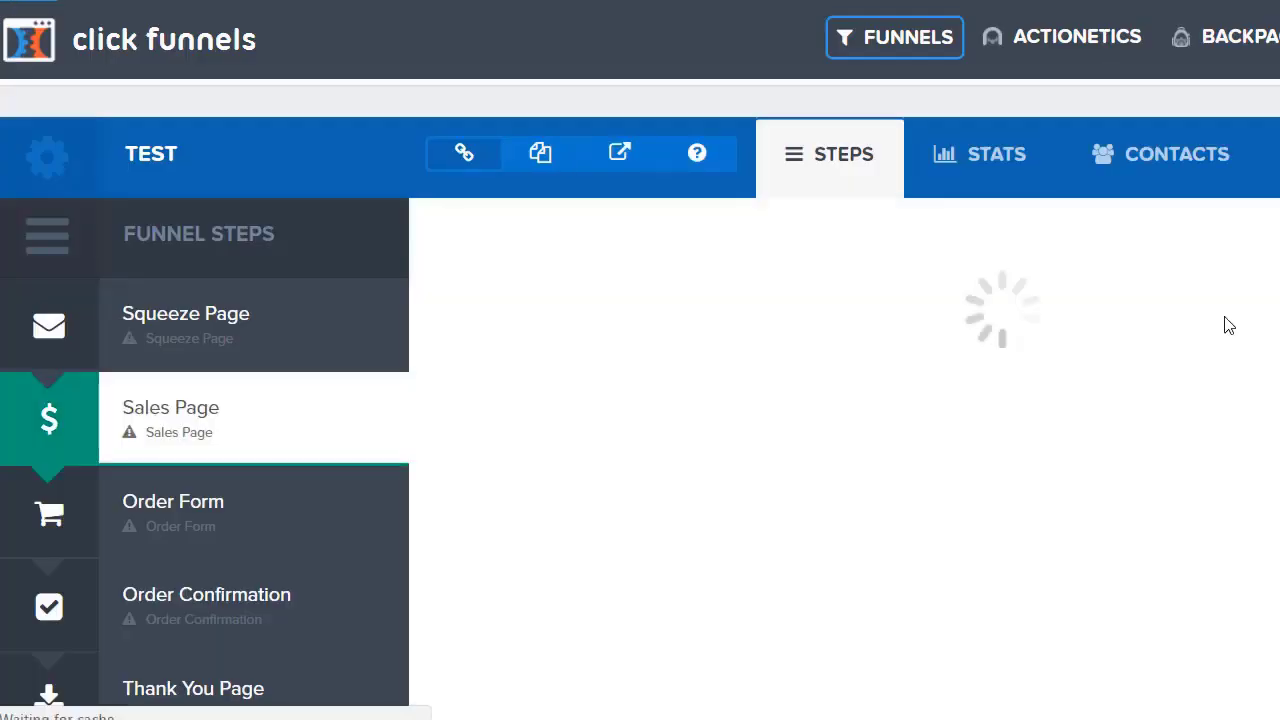
{"action": "scroll", "coordinate": [1150, 312], "scroll_direction": "down", "scroll_amount": 4}
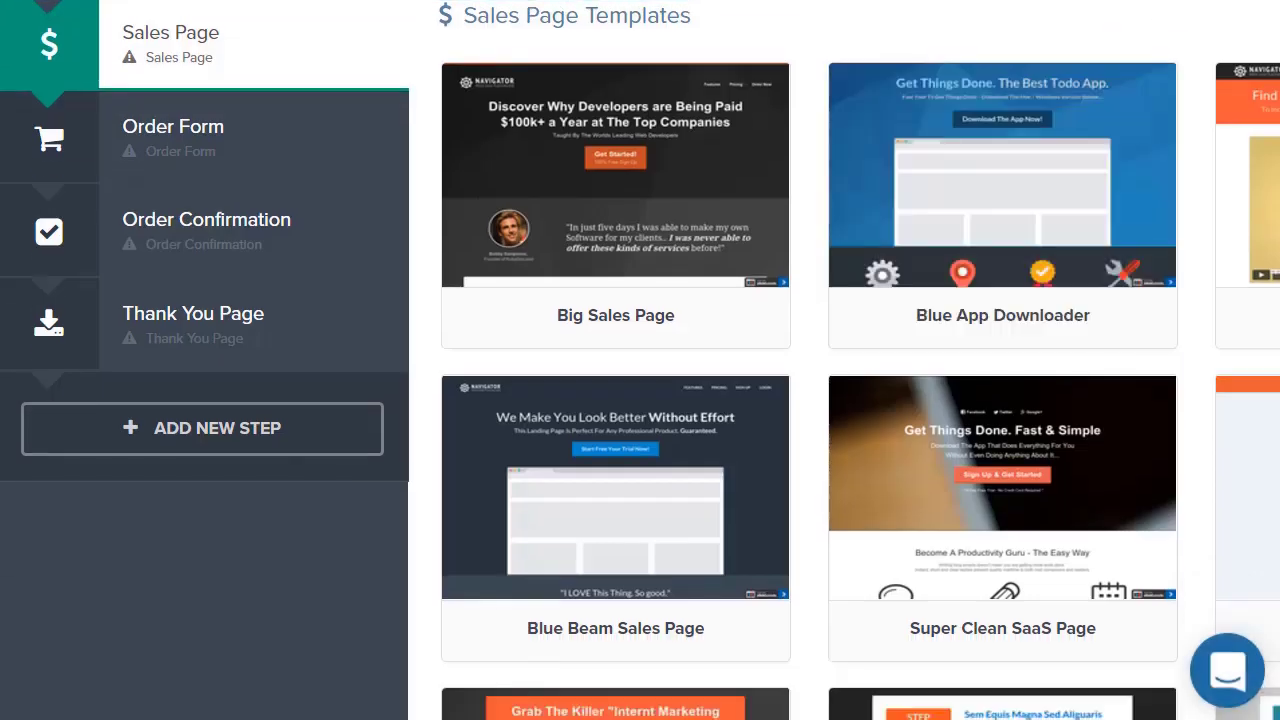
{"action": "scroll", "coordinate": [640, 360], "scroll_direction": "down", "scroll_amount": 5}
{"action": "scroll", "coordinate": [880, 374], "scroll_direction": "down", "scroll_amount": 5}
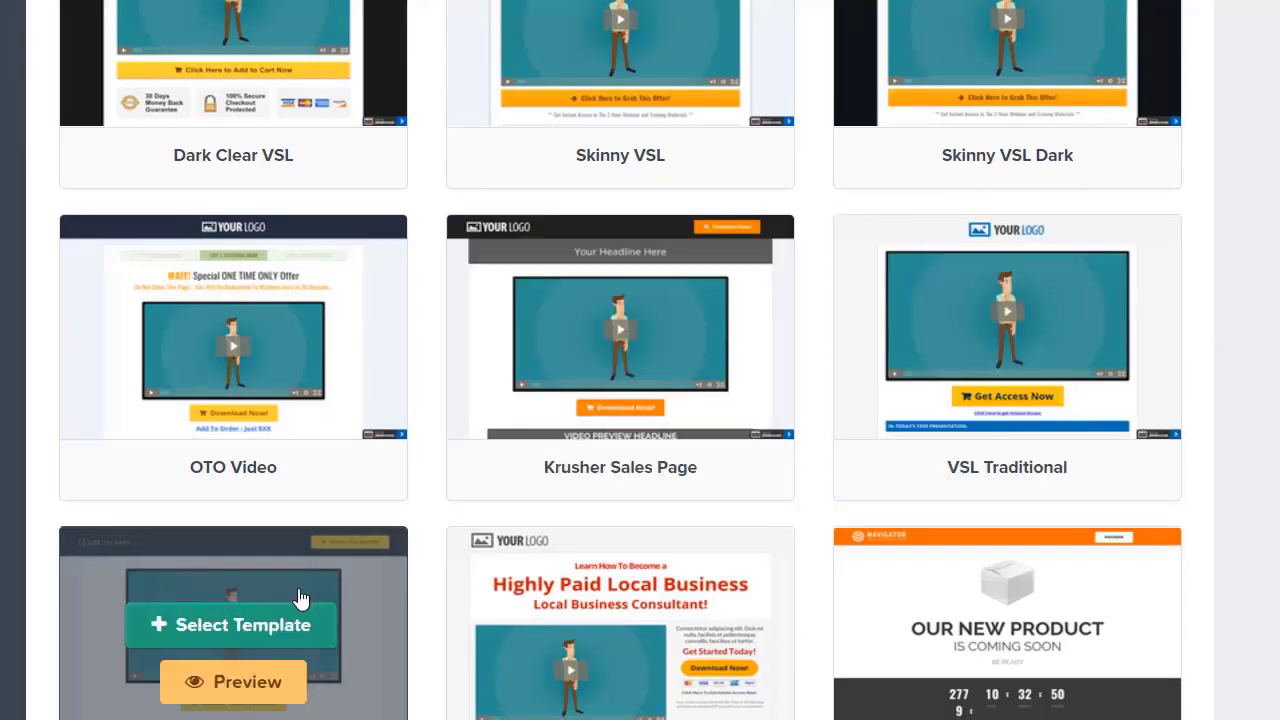
{"action": "left_click", "coordinate": [238, 628]}
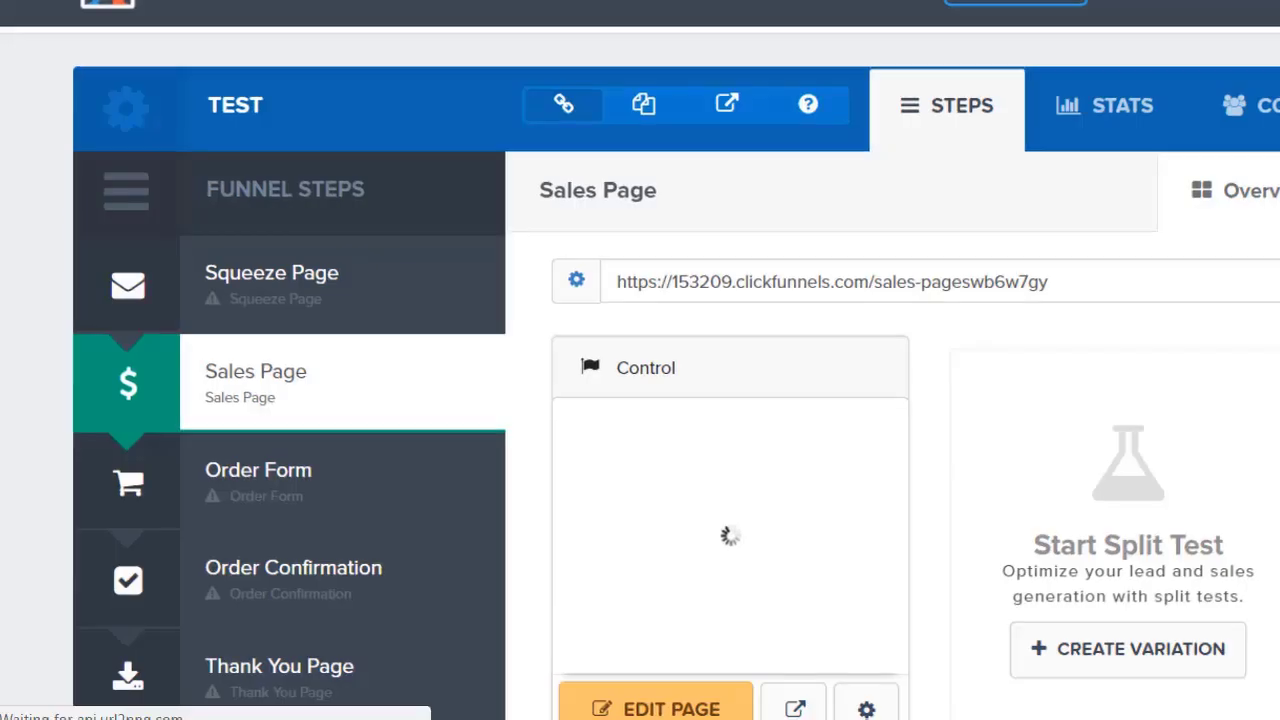
Load the Sales Page in the editor, briefly opening and closing the video row's settings.
{"action": "scroll", "coordinate": [640, 583], "scroll_direction": "down", "scroll_amount": 1}
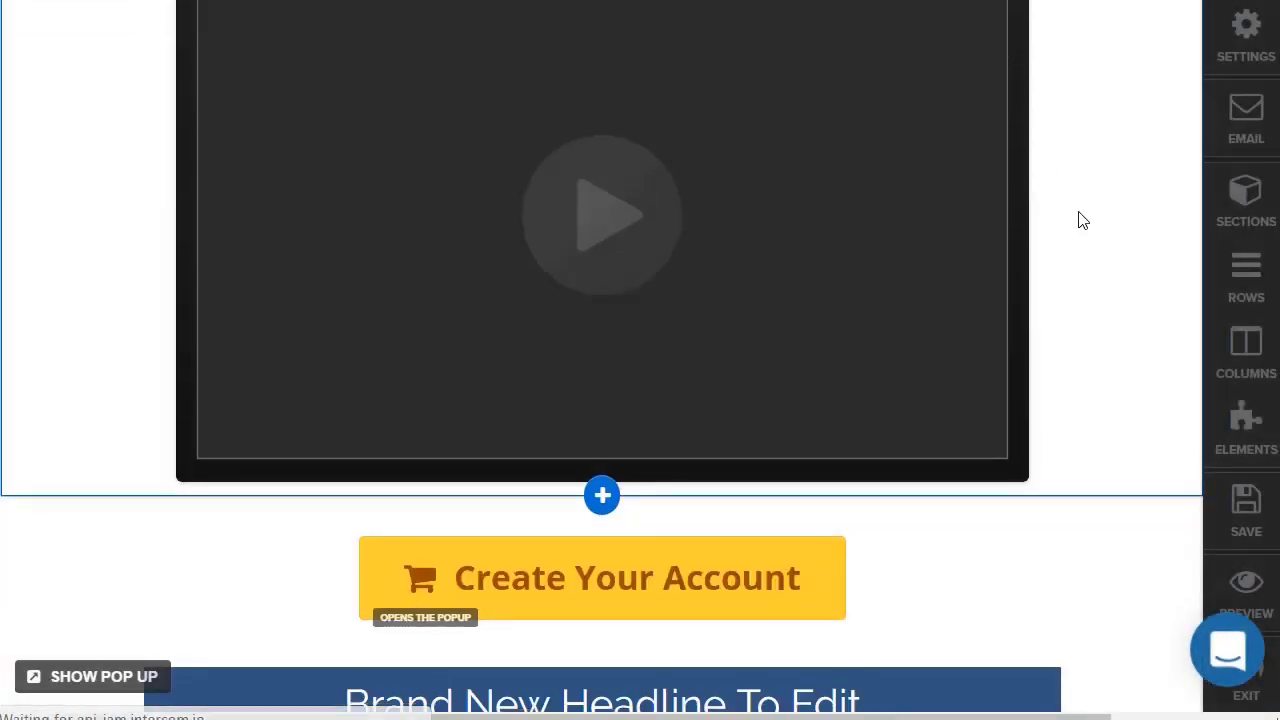
{"action": "scroll", "coordinate": [1070, 245], "scroll_direction": "down", "scroll_amount": 1}
{"action": "scroll", "coordinate": [1068, 250], "scroll_direction": "down", "scroll_amount": 4}
{"action": "scroll", "coordinate": [1060, 255], "scroll_direction": "up", "scroll_amount": 6}
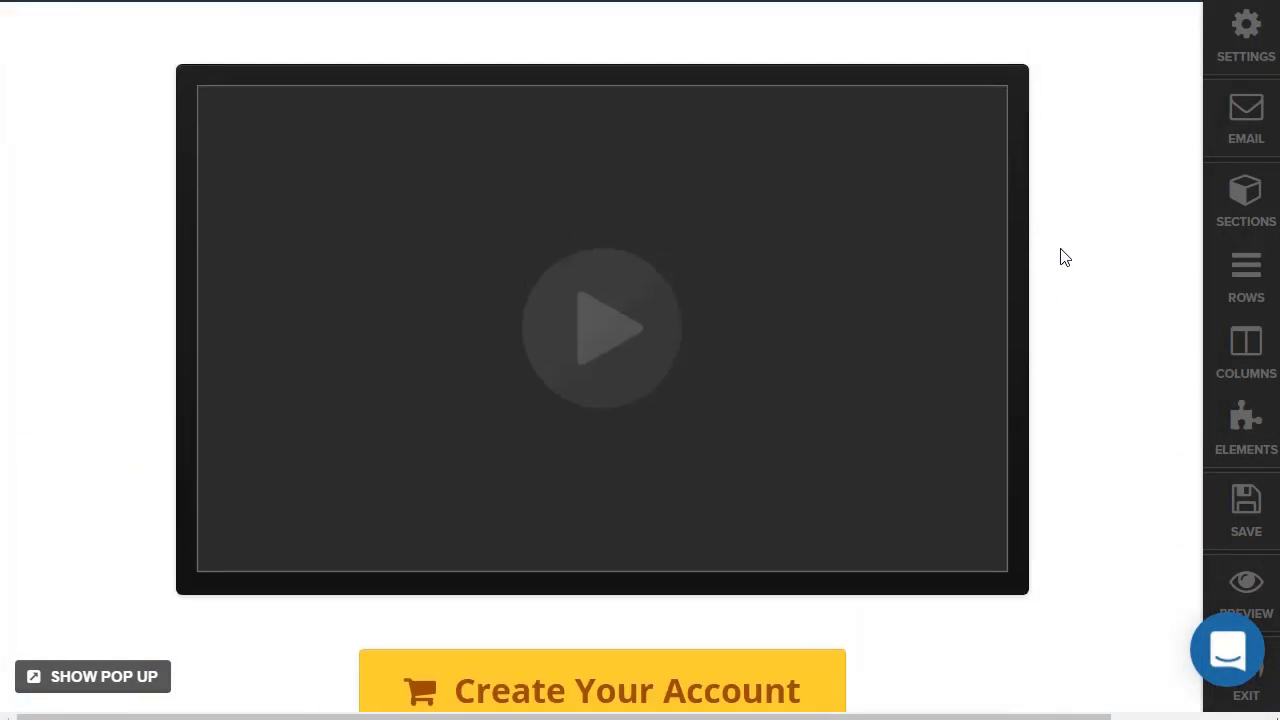
{"action": "left_click", "coordinate": [820, 260]}
{"action": "left_click", "coordinate": [97, 277]}
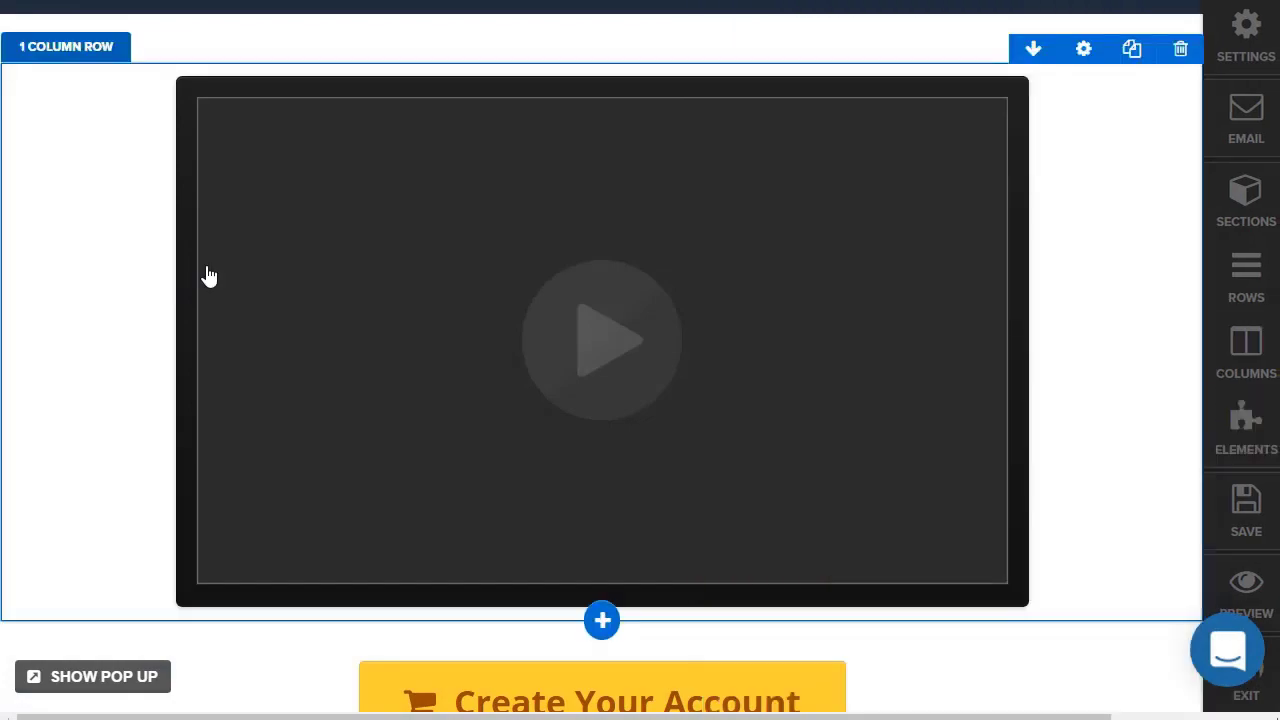
{"action": "scroll", "coordinate": [785, 365], "scroll_direction": "down", "scroll_amount": 3}
Add a headline below the Create Your Account button with a top margin of about 18.
{"action": "left_click", "coordinate": [598, 381]}
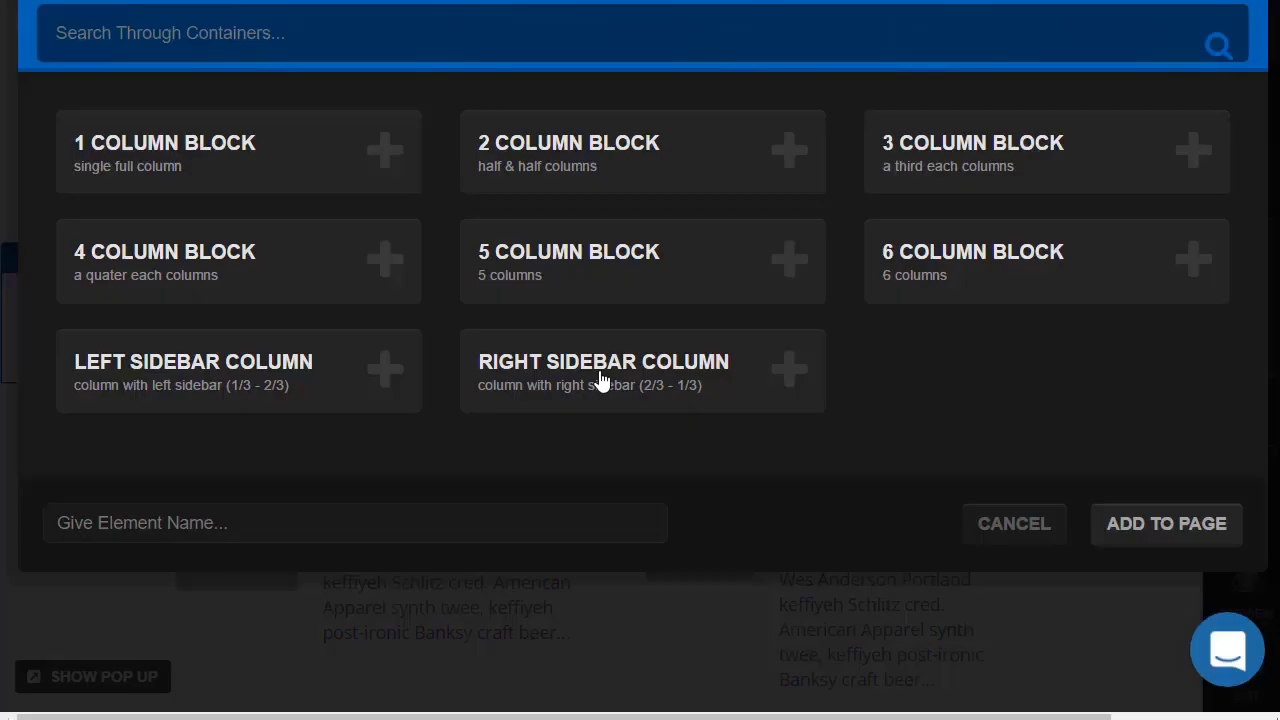
{"action": "left_click", "coordinate": [1003, 524]}
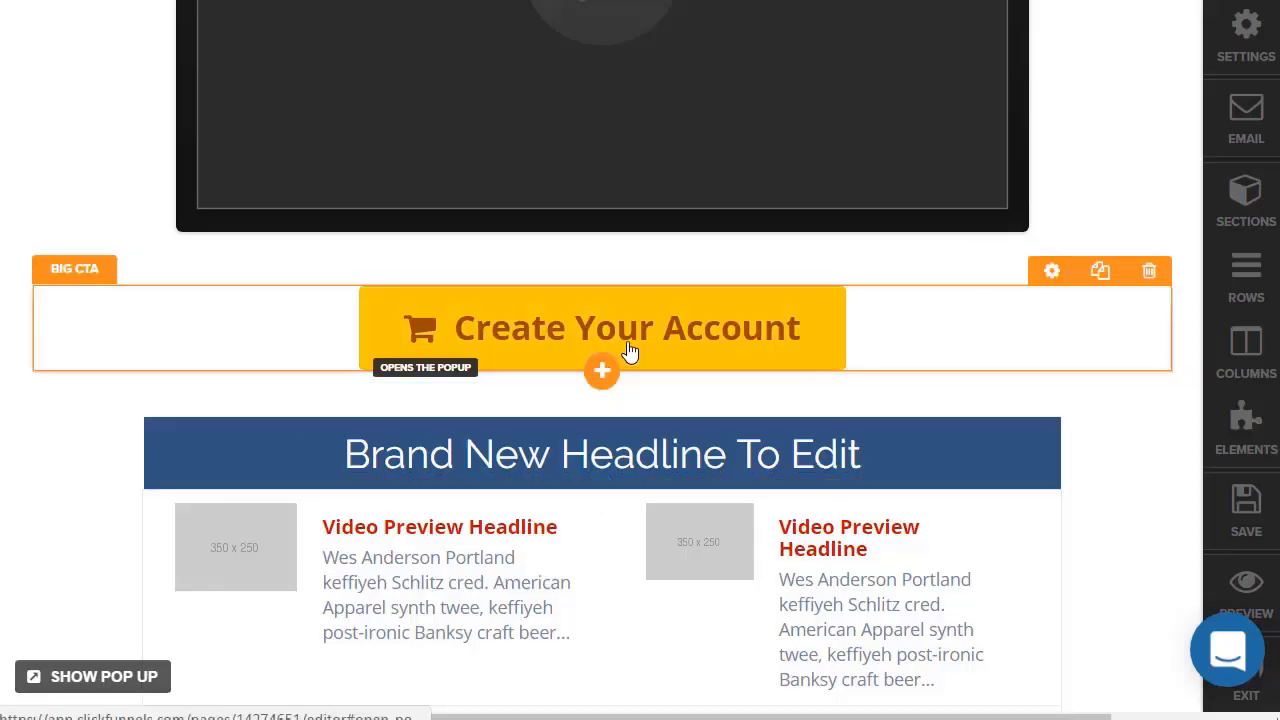
{"action": "left_click", "coordinate": [604, 374]}
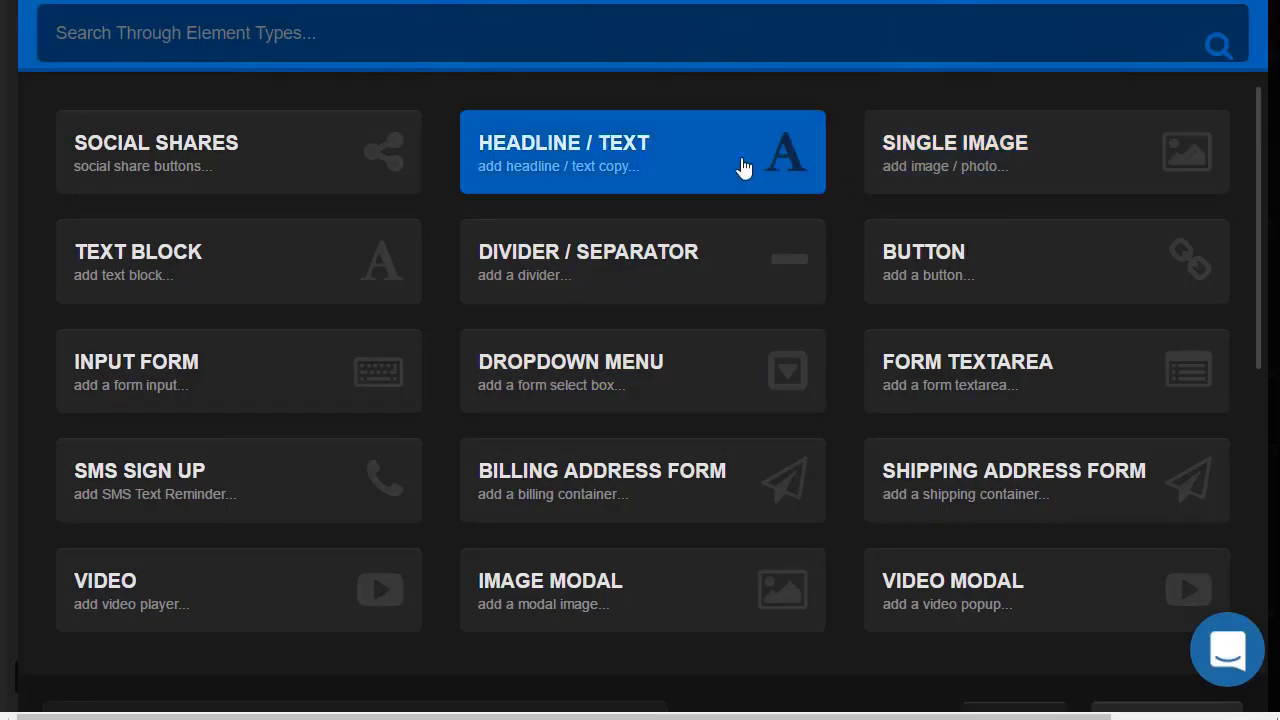
{"action": "scroll", "coordinate": [1198, 568], "scroll_direction": "down", "scroll_amount": 5}
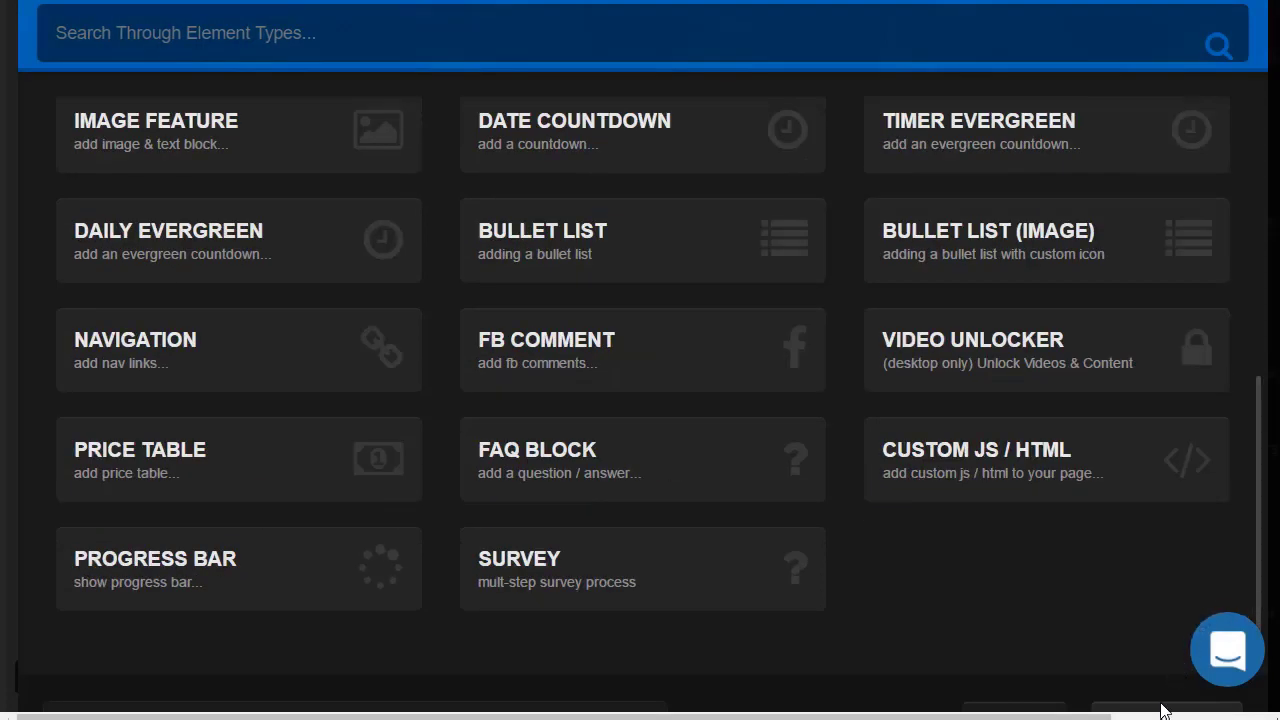
{"action": "left_click", "coordinate": [1162, 712]}
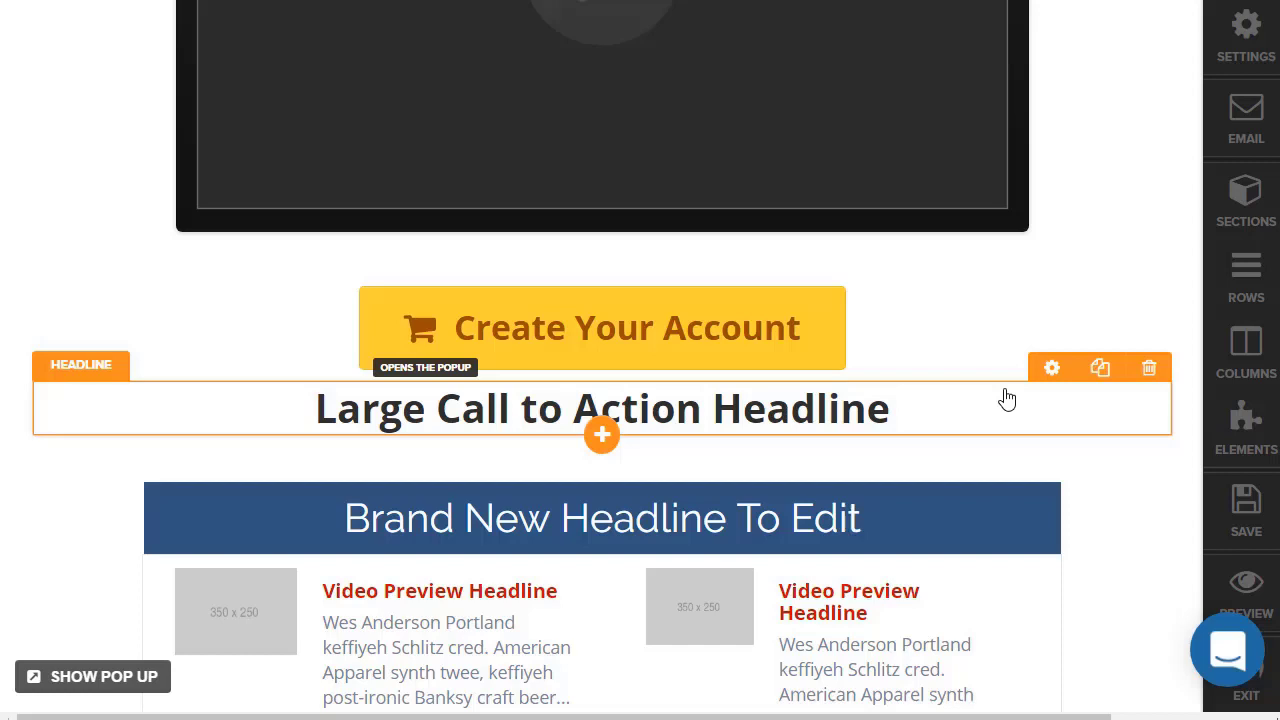
{"action": "left_click", "coordinate": [1050, 370]}
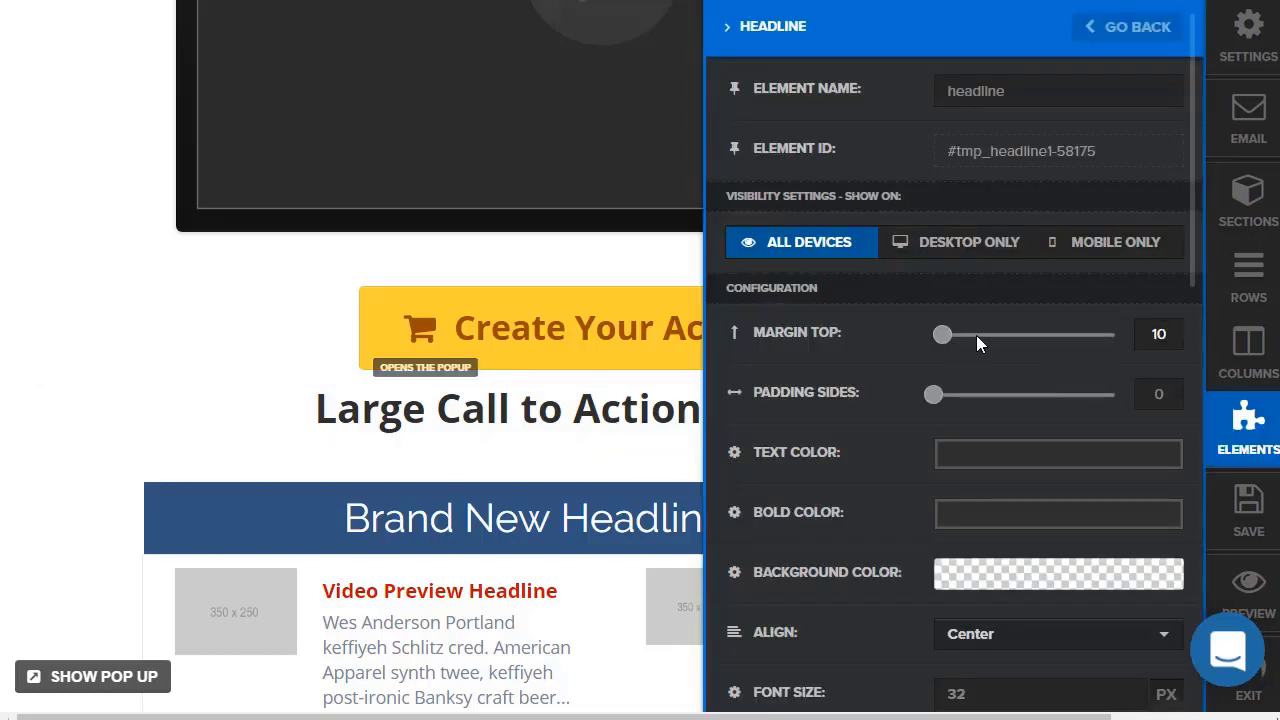
{"action": "mouse_move", "coordinate": [950, 341]}
{"action": "left_mouse_down"}
{"action": "mouse_move", "coordinate": [1074, 340]}
{"action": "mouse_move", "coordinate": [950, 336]}
{"action": "left_mouse_up"}
Replace the call-to-action headline text with 'whatever text you want'.
{"action": "left_click", "coordinate": [643, 420]}
{"action": "double_click", "coordinate": [643, 420]}
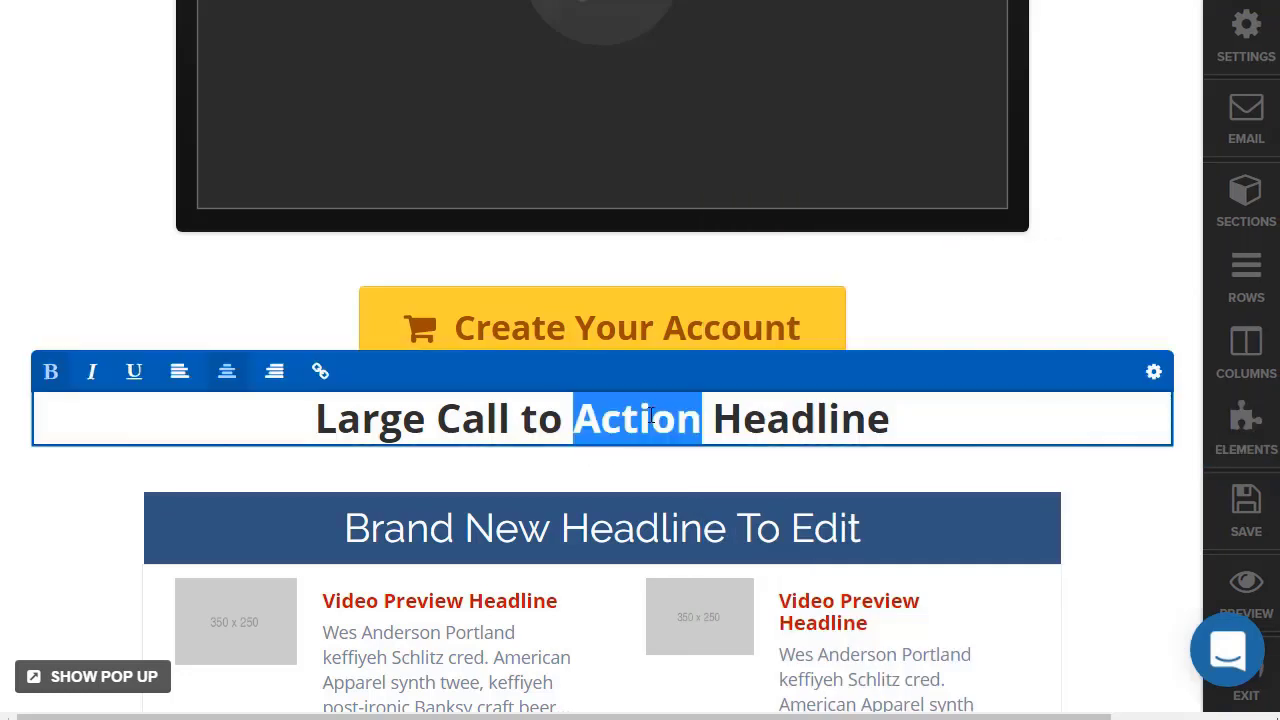
{"action": "left_click", "coordinate": [649, 418]}
{"action": "triple_click", "coordinate": [650, 416]}
{"action": "type", "text": "wha"}
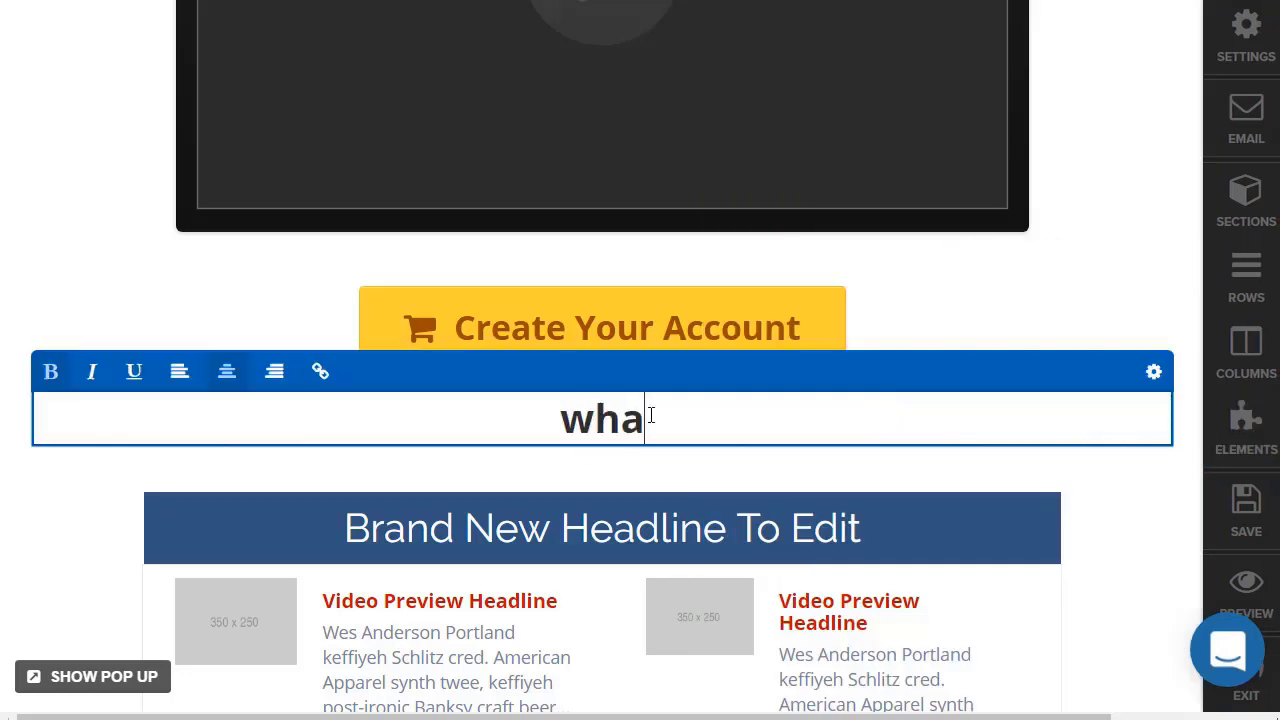
{"action": "type", "text": "tever text"}
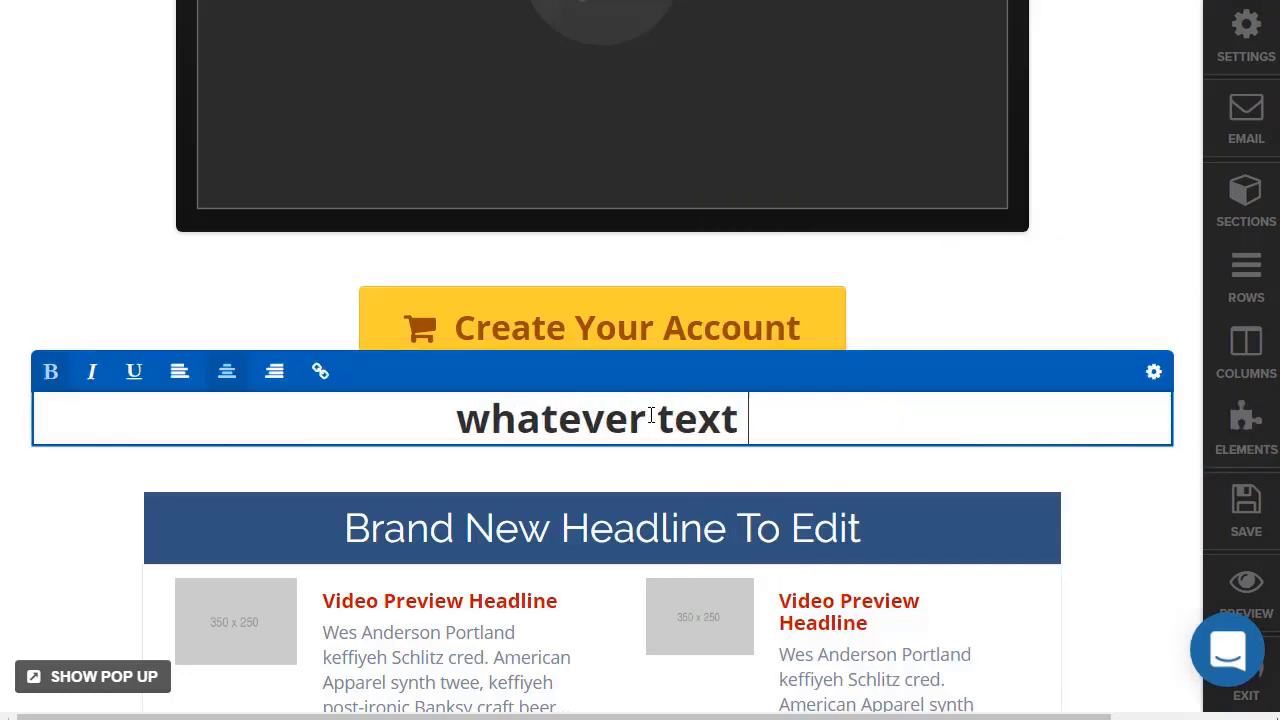
{"action": "type", "text": " upi wa"}
{"action": "key", "text": "BackSpace"}
{"action": "key", "text": "BackSpace"}
{"action": "key", "text": "BackSpace"}
{"action": "key", "text": "BackSpace"}
{"action": "key", "text": "BackSpace"}
{"action": "key", "text": "BackSpace"}
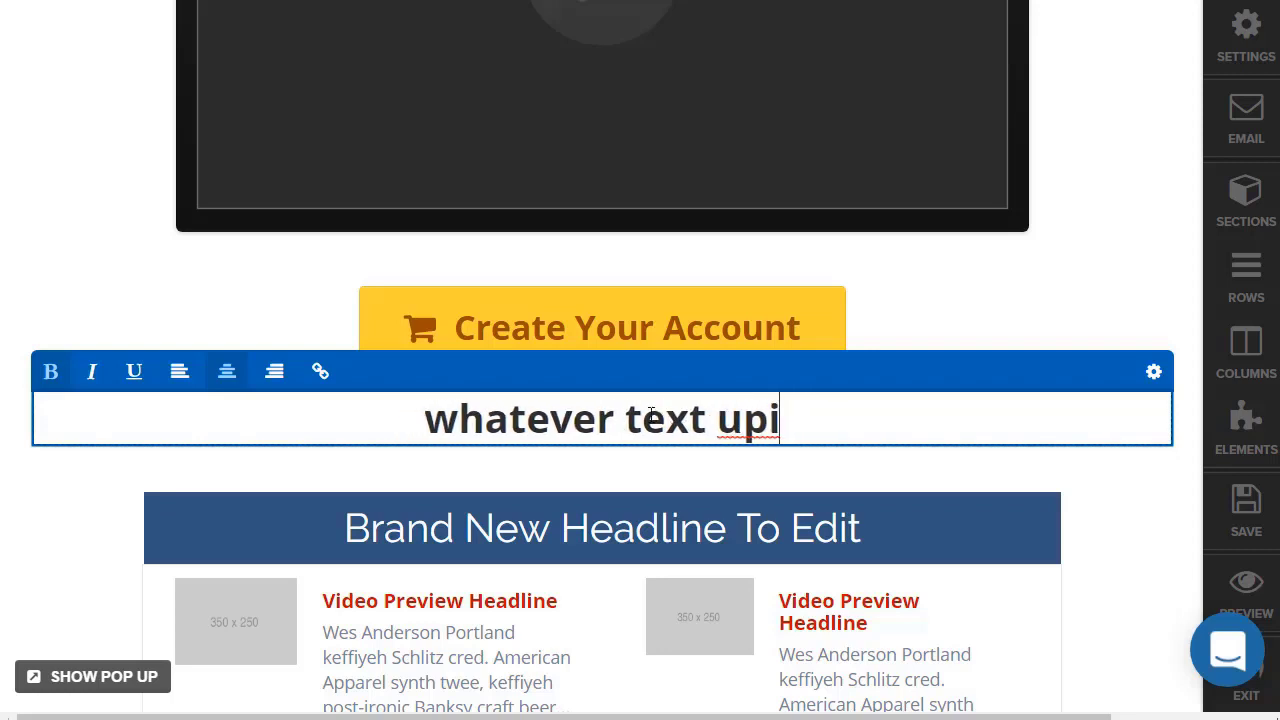
{"action": "type", "text": "you want"}
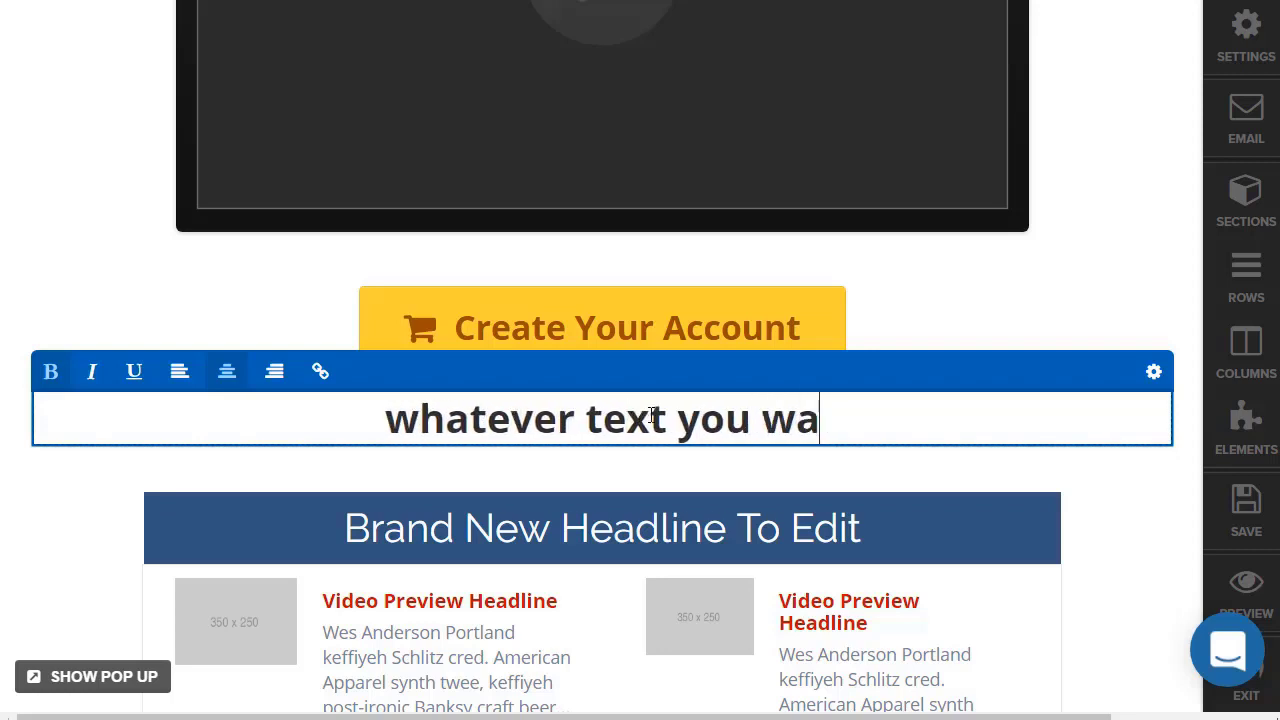
{"action": "left_click", "coordinate": [229, 300]}
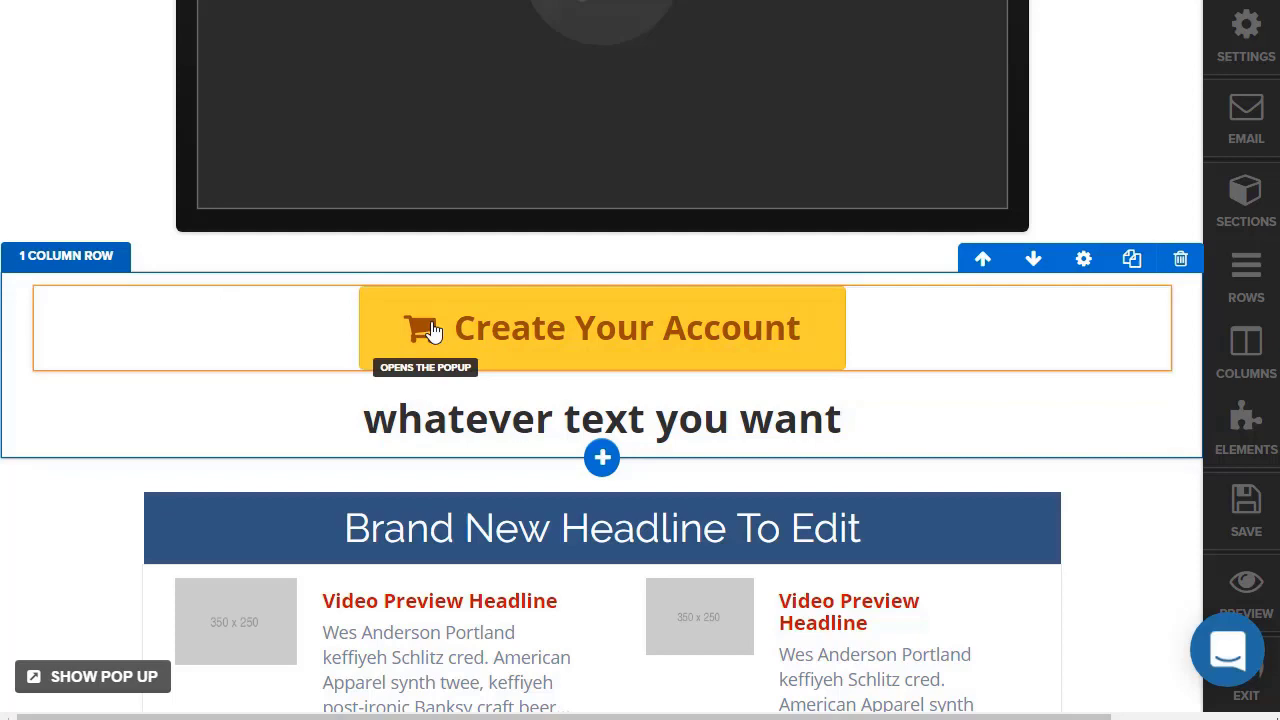
{"action": "scroll", "coordinate": [600, 300], "scroll_direction": "up", "scroll_amount": 5}
{"action": "scroll", "coordinate": [609, 189], "scroll_direction": "down", "scroll_amount": 5}
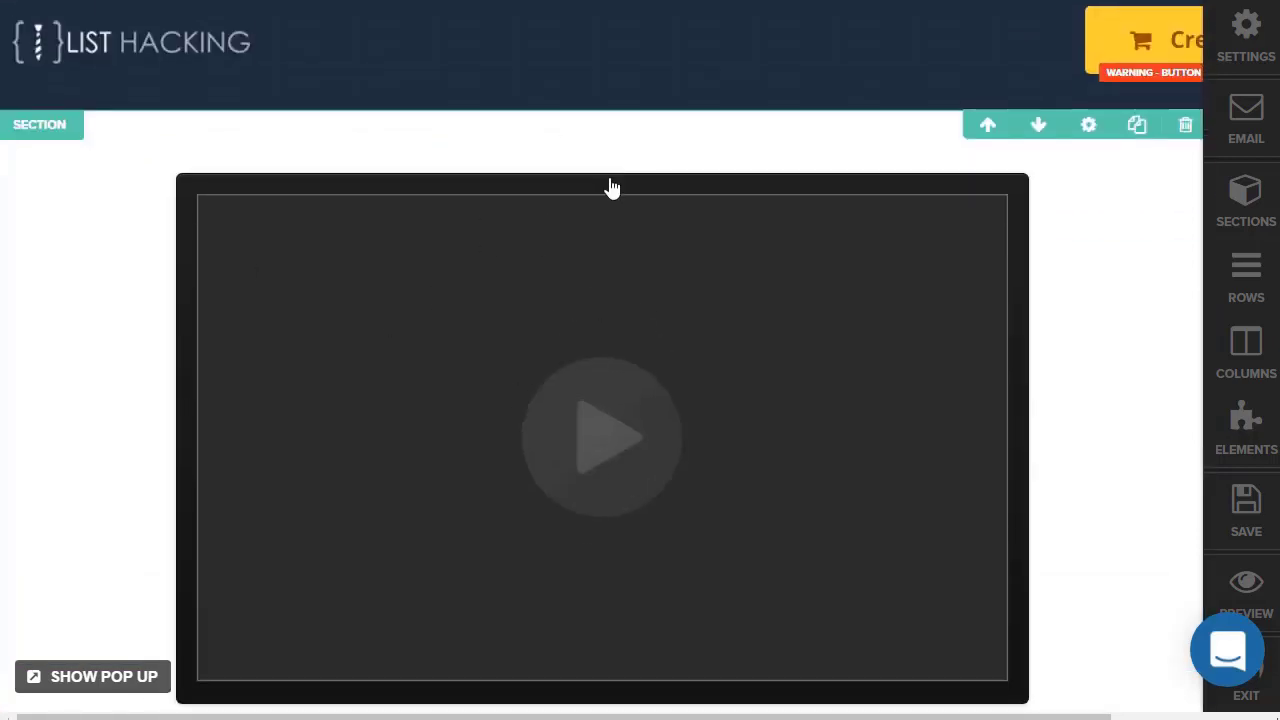
{"action": "scroll", "coordinate": [686, 338], "scroll_direction": "down", "scroll_amount": 5}
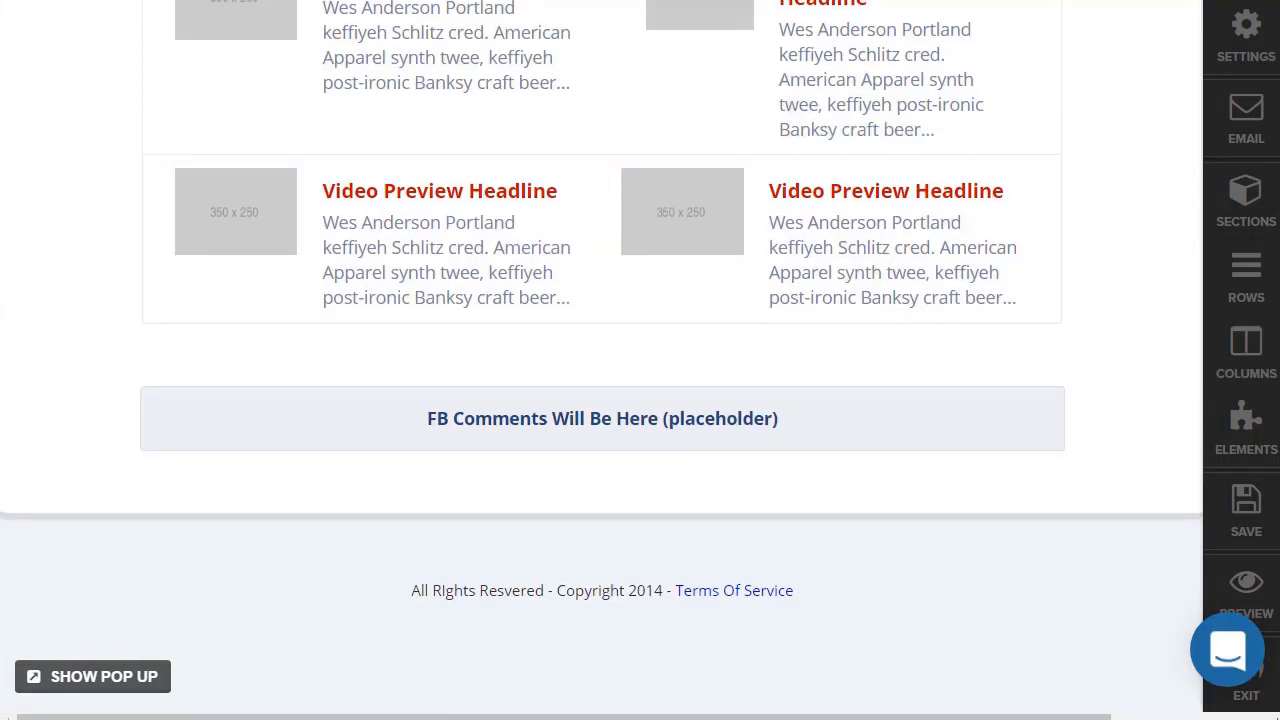
Exit the sales page editor, confirming Leave.
{"action": "left_click", "coordinate": [1246, 695]}
{"action": "left_click", "coordinate": [751, 117]}
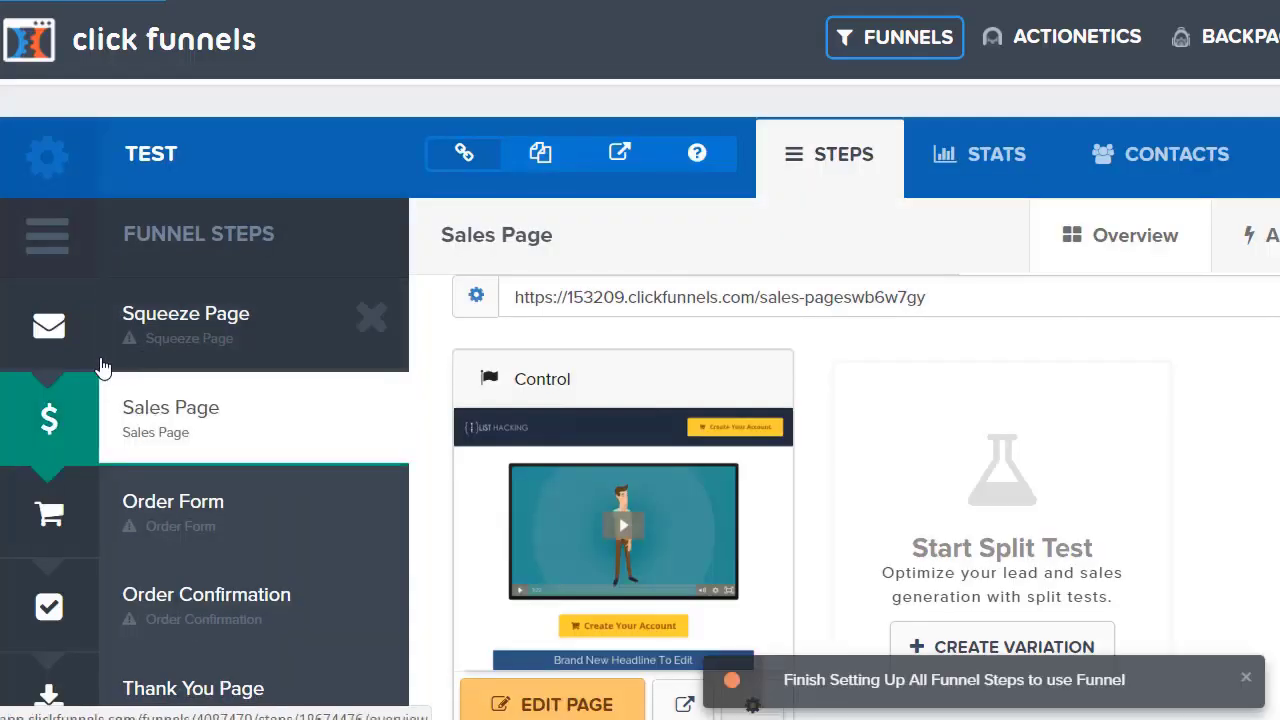
{"action": "scroll", "coordinate": [121, 400], "scroll_direction": "down", "scroll_amount": 1}
{"action": "scroll", "coordinate": [121, 400], "scroll_direction": "down", "scroll_amount": 1}
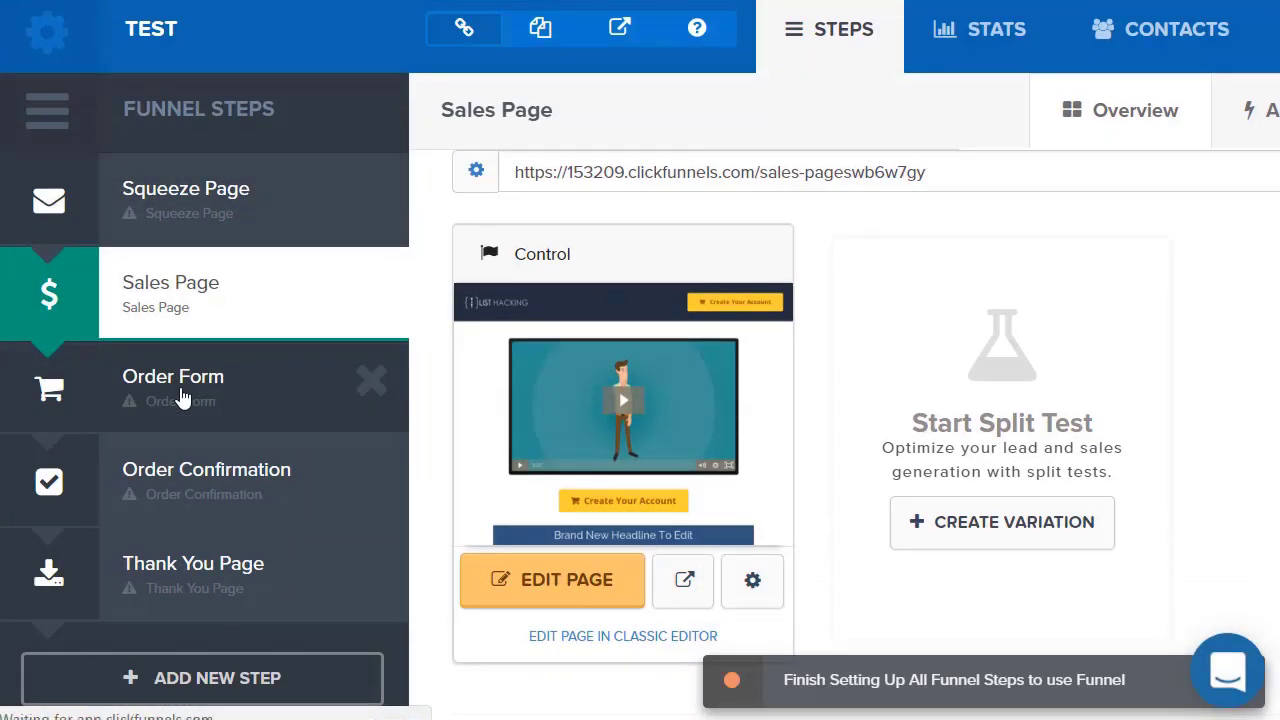
Create the Order Form step's page from the Order Recap template.
{"action": "left_click", "coordinate": [181, 398]}
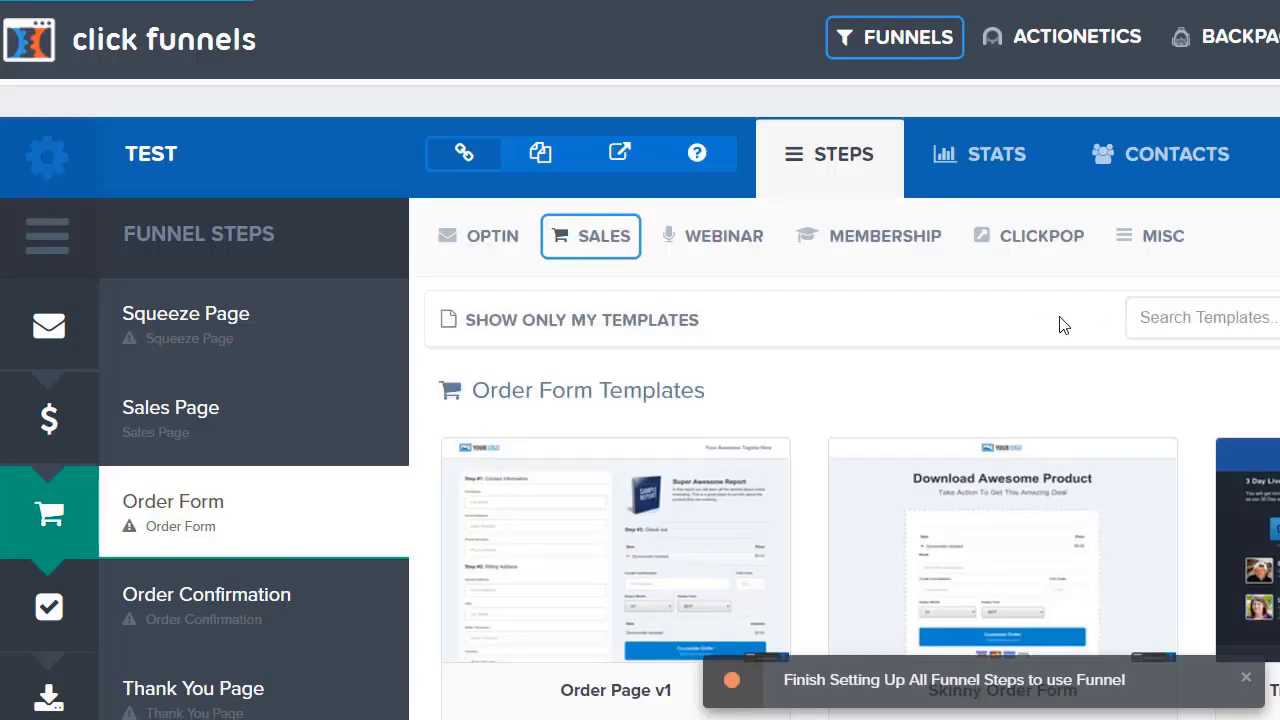
{"action": "scroll", "coordinate": [1010, 323], "scroll_direction": "down", "scroll_amount": 1}
{"action": "scroll", "coordinate": [1010, 323], "scroll_direction": "down", "scroll_amount": 5}
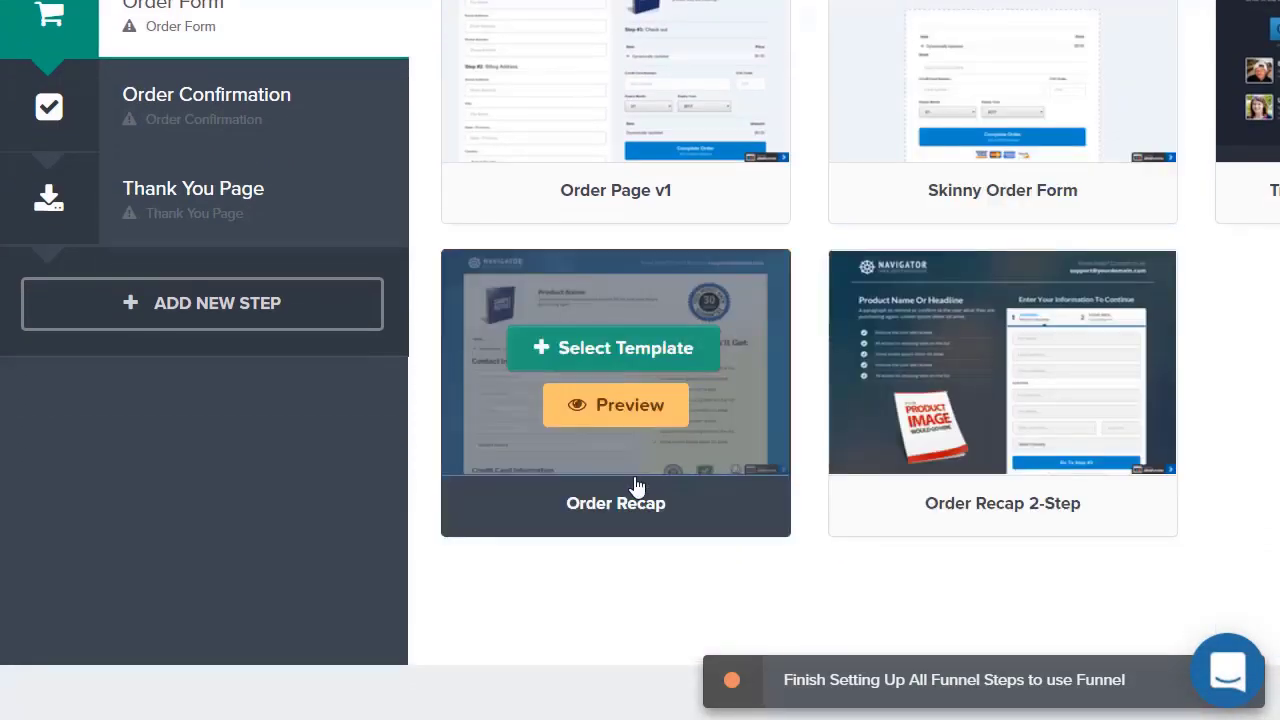
{"action": "left_click", "coordinate": [628, 360]}
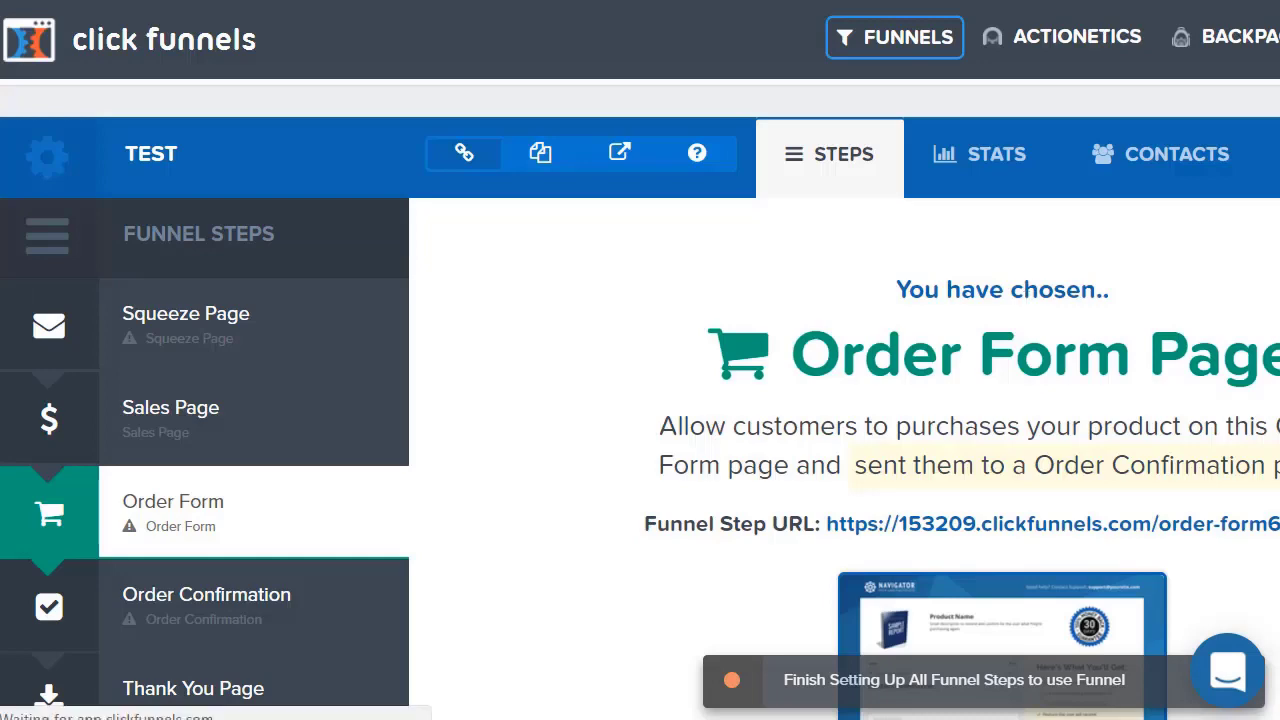
{"action": "scroll", "coordinate": [800, 380], "scroll_direction": "down", "scroll_amount": 3}
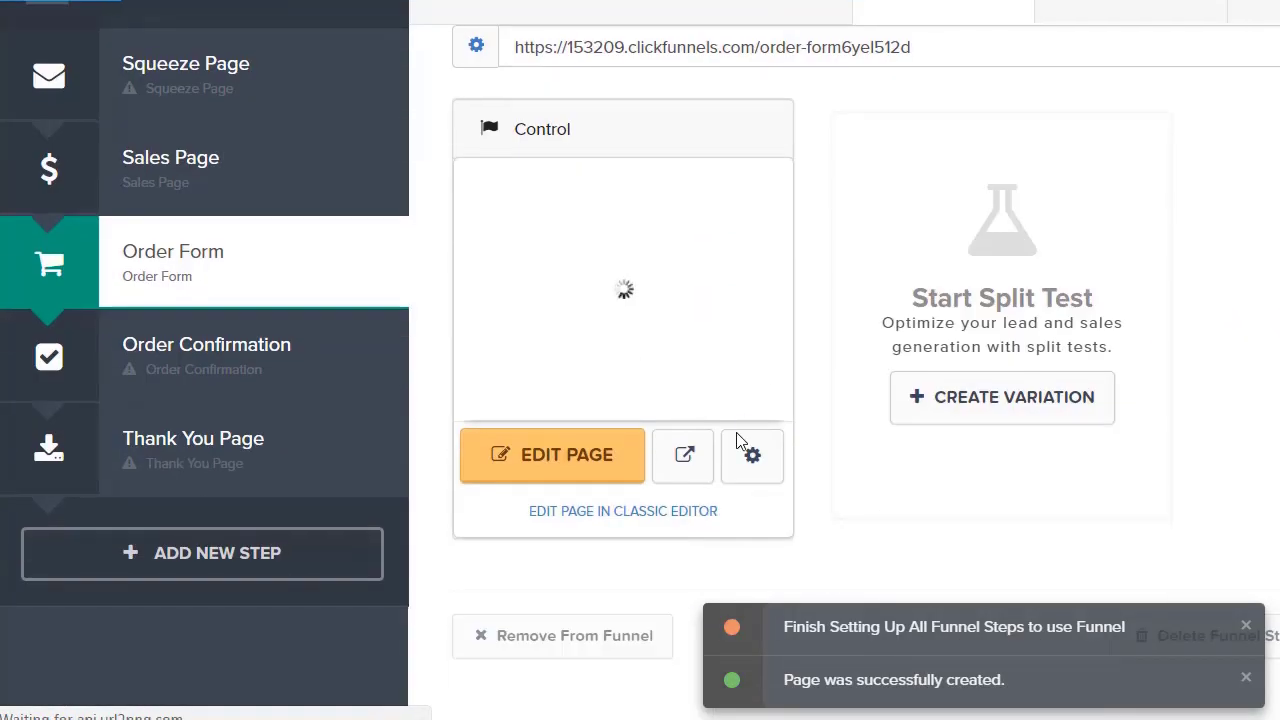
Open the Order Form page in the Classic Editor and briefly select features list text.
{"action": "left_click", "coordinate": [600, 524]}
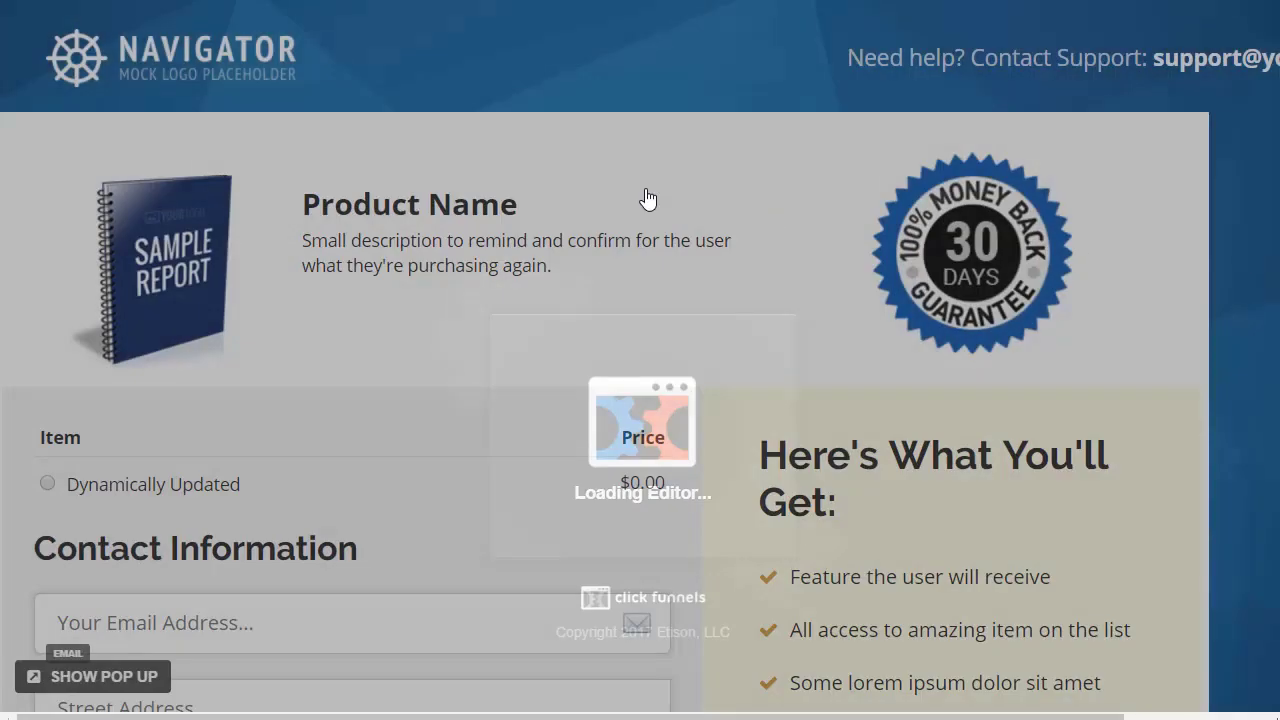
{"action": "scroll", "coordinate": [531, 186], "scroll_direction": "down", "scroll_amount": 5}
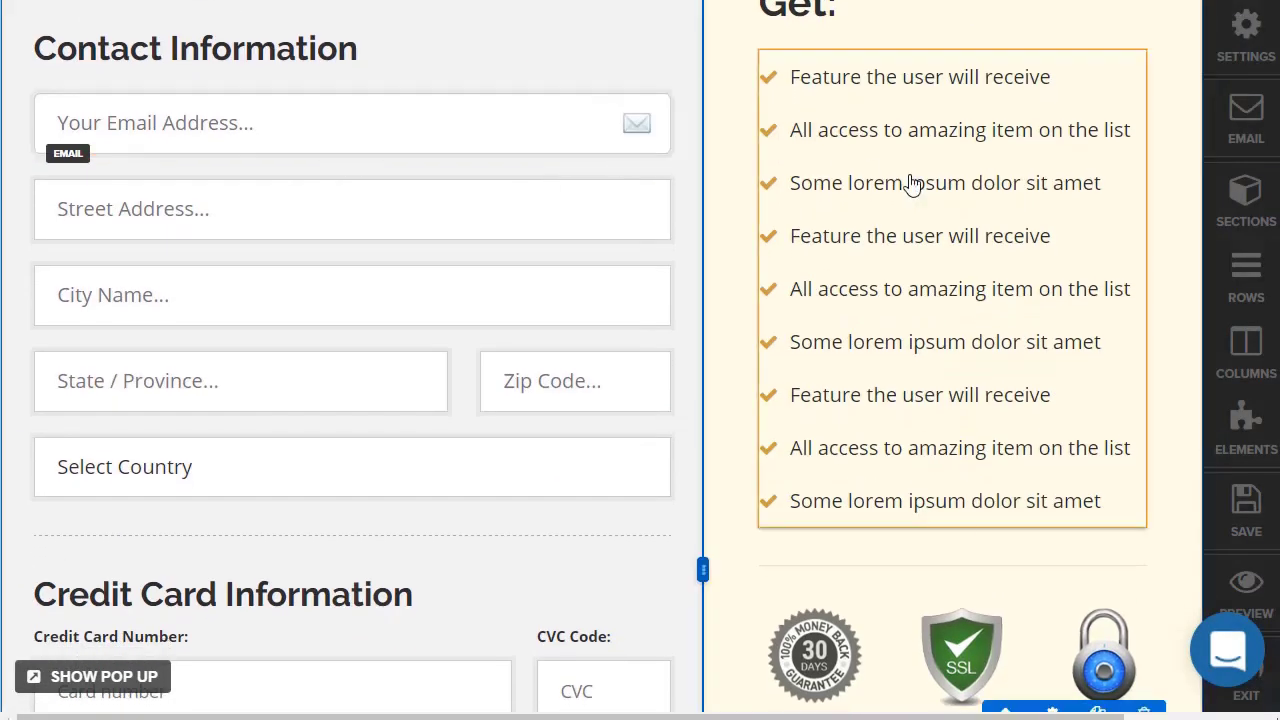
{"action": "left_click", "coordinate": [910, 183]}
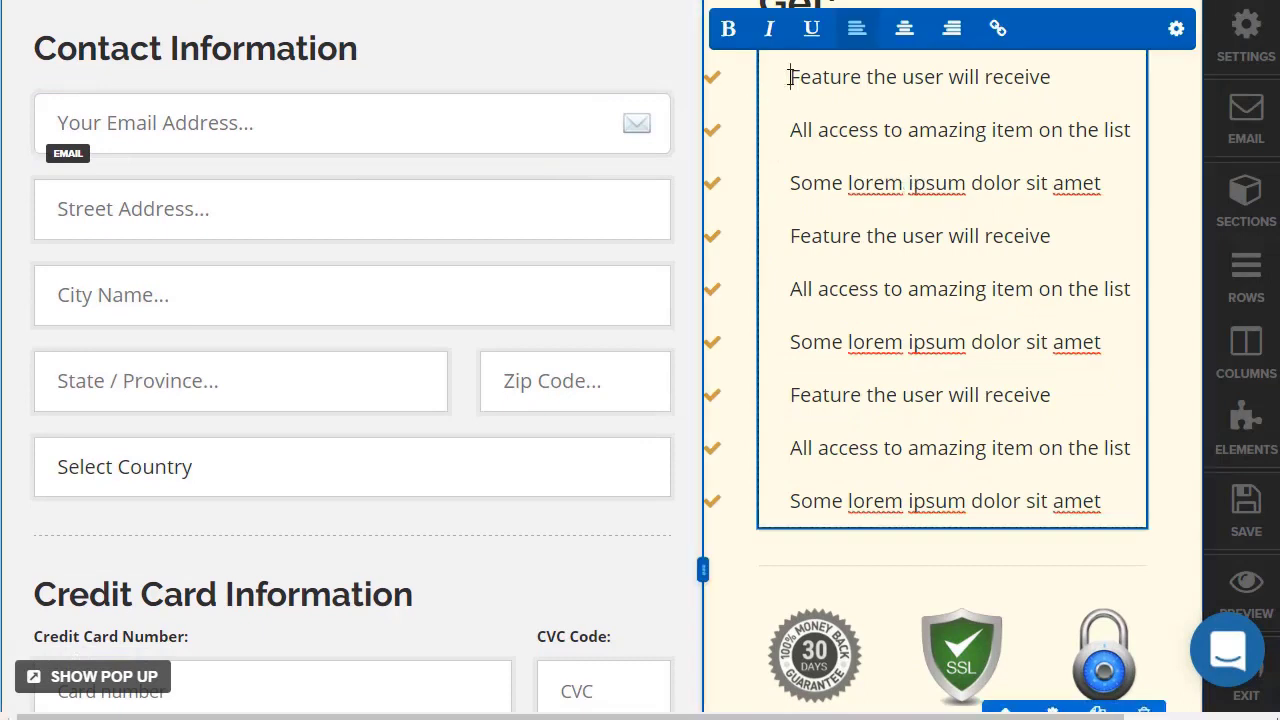
{"action": "left_click_drag", "start_coordinate": [790, 77], "coordinate": [954, 94]}
{"action": "left_click", "coordinate": [423, 152]}
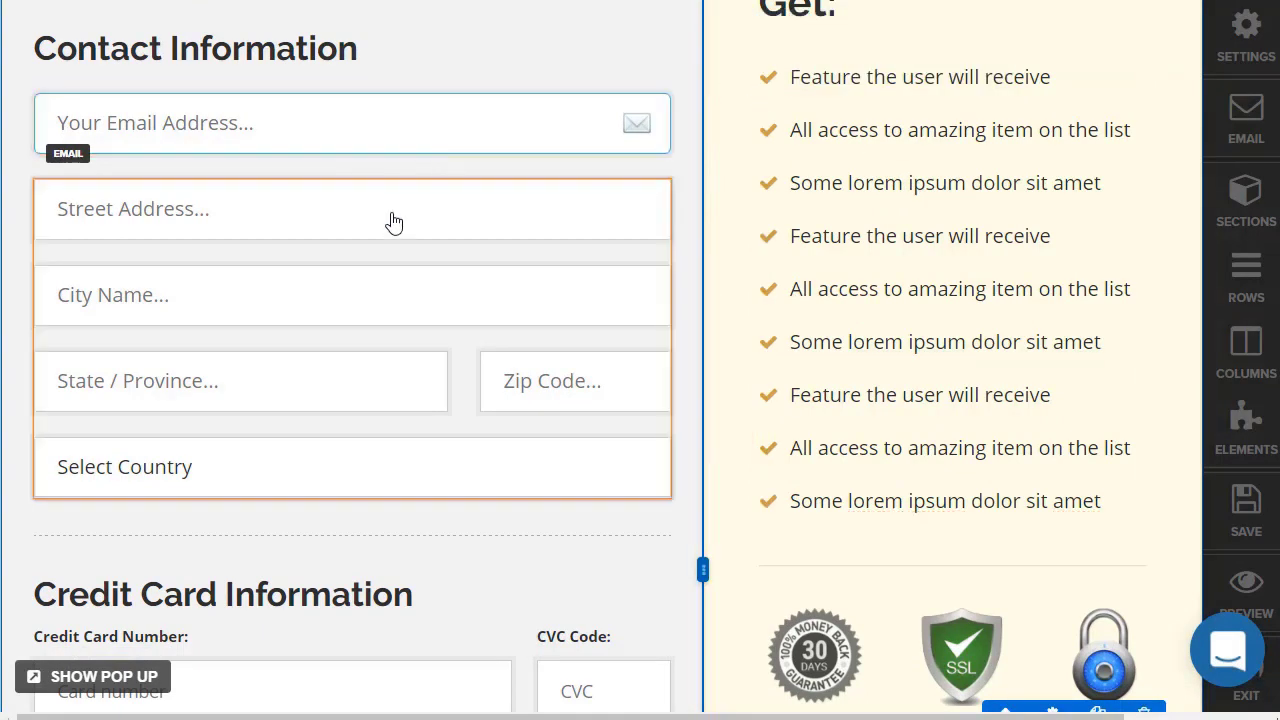
Delete the street, city, state, zip and country field group, confirming with OK.
{"action": "mouse_move", "coordinate": [393, 222]}
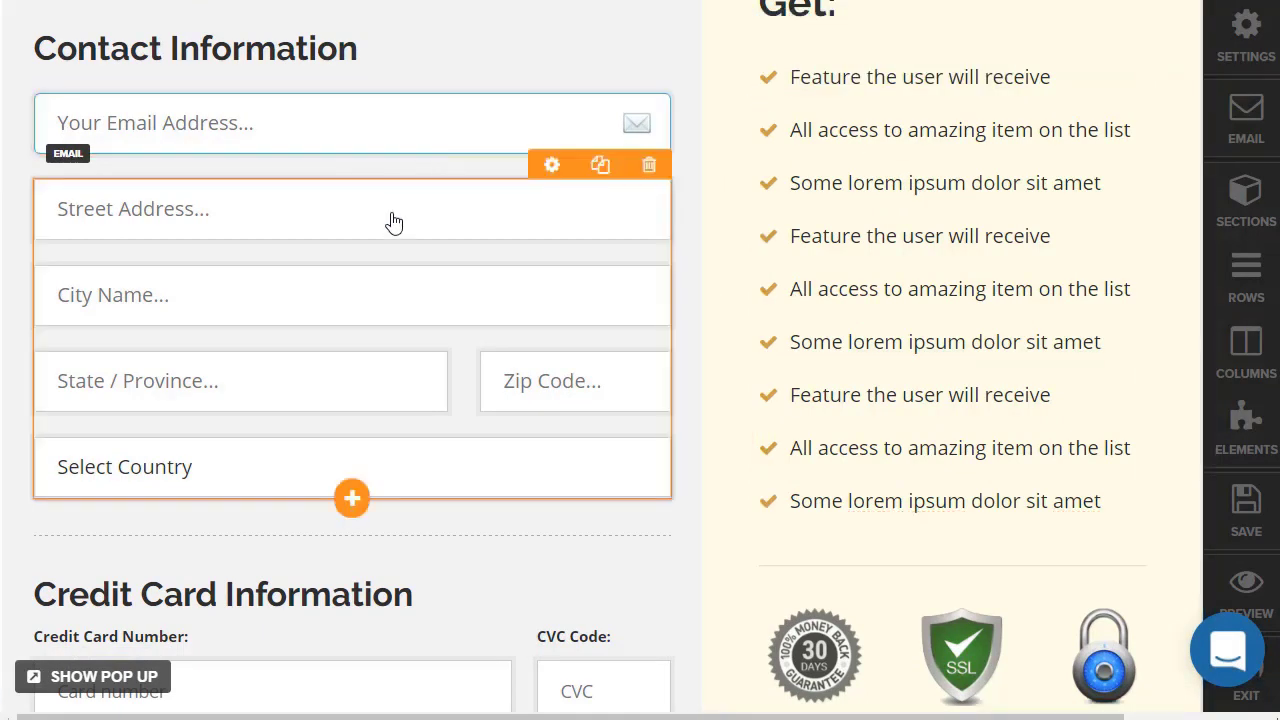
{"action": "left_click", "coordinate": [649, 165]}
{"action": "left_click", "coordinate": [735, 119]}
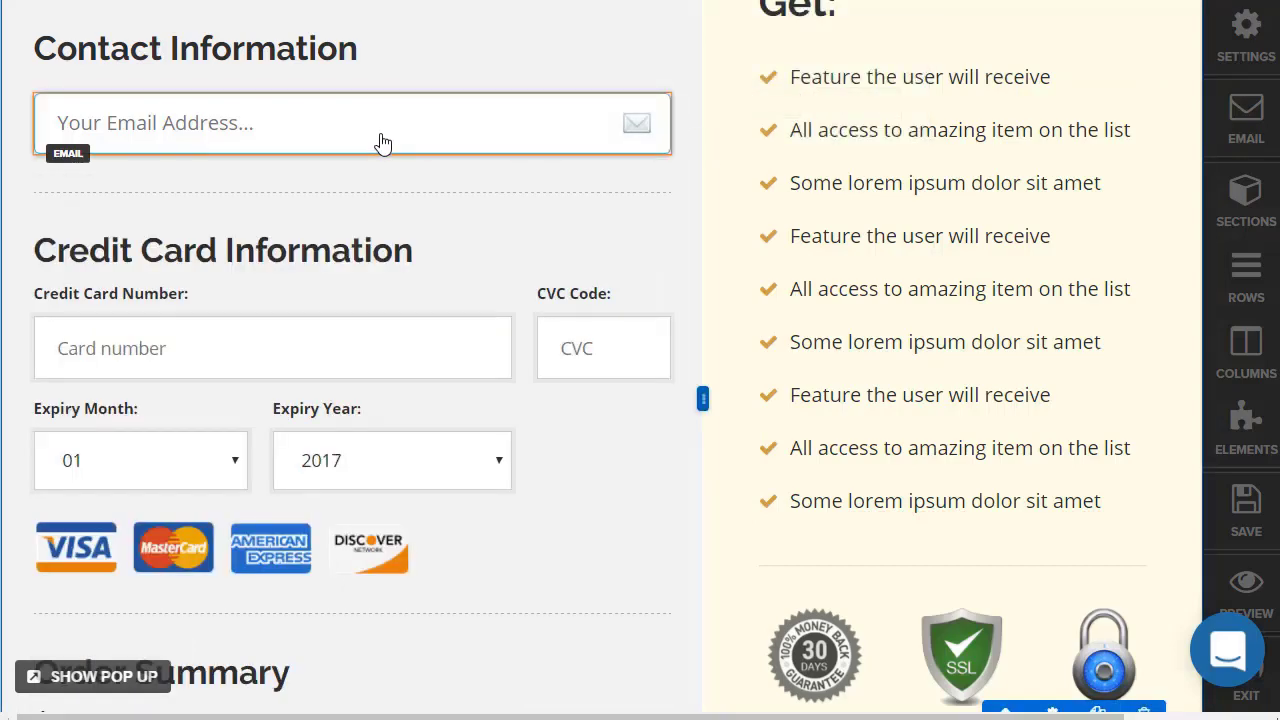
{"action": "scroll", "coordinate": [380, 145], "scroll_direction": "down", "scroll_amount": 5}
{"action": "scroll", "coordinate": [489, 360], "scroll_direction": "up", "scroll_amount": 10}
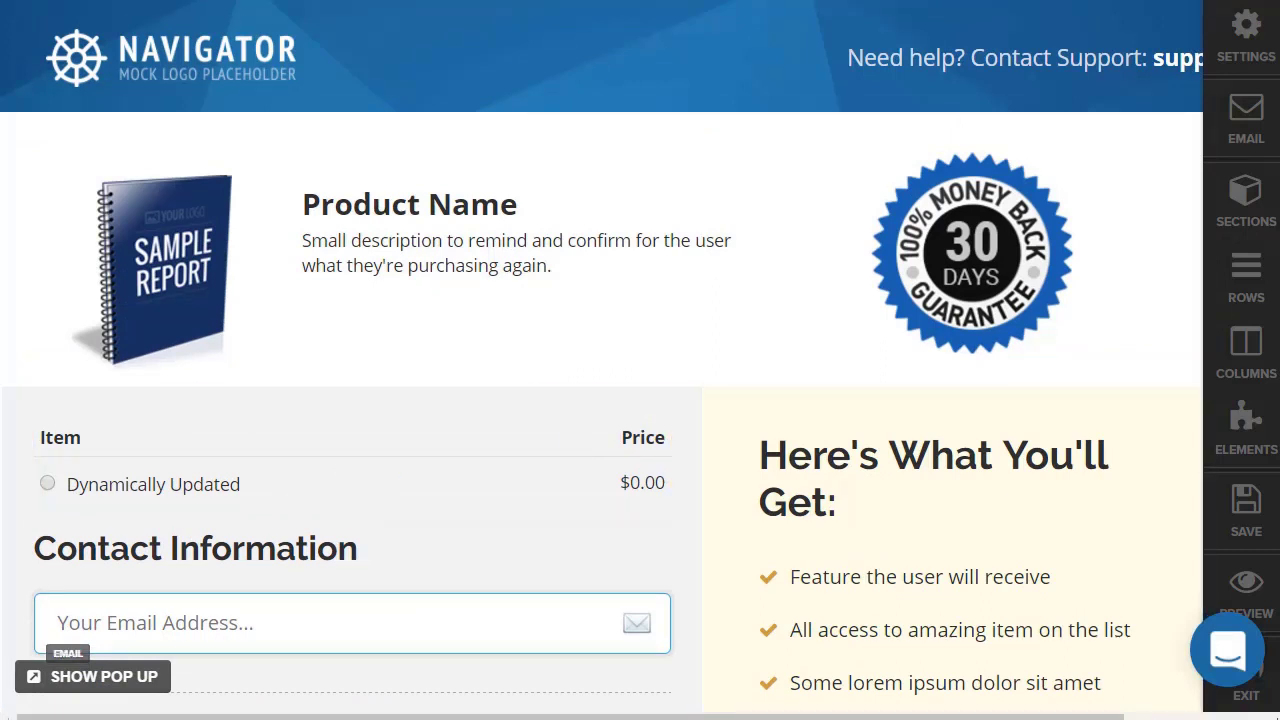
Reload with F5 and confirm leaving, returning to the Order Form step overview.
{"action": "key", "text": "F5"}
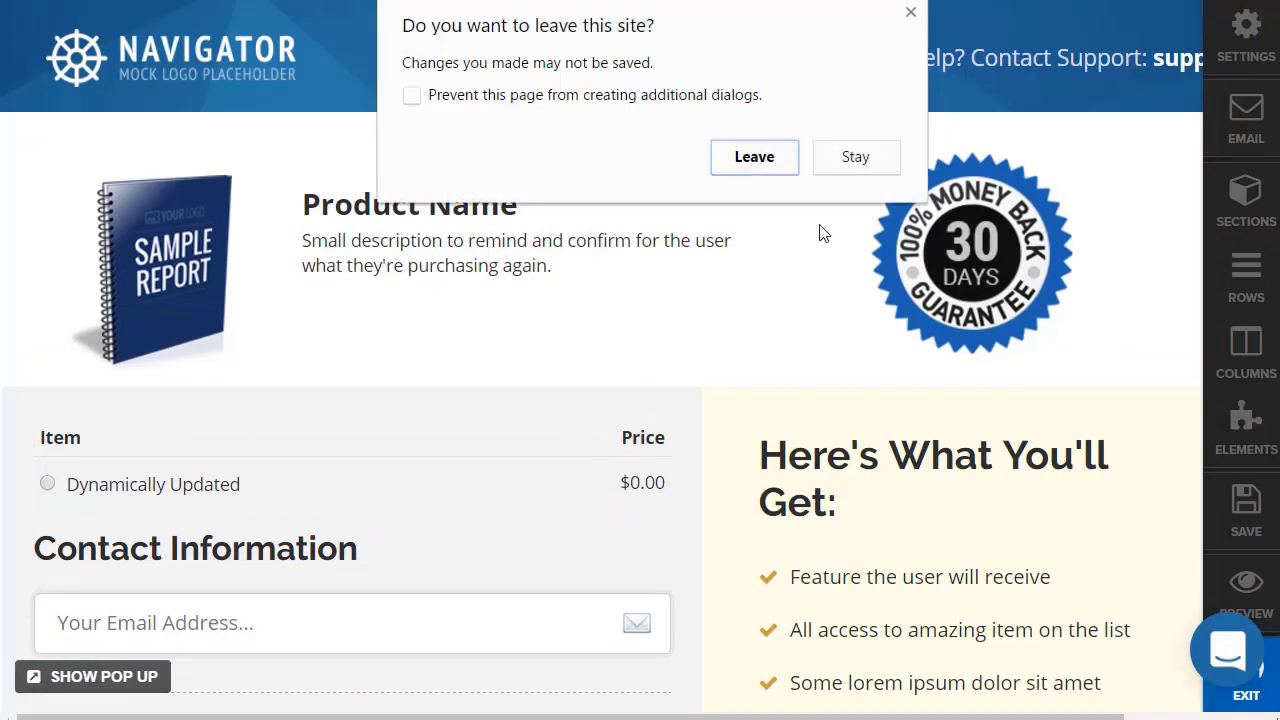
{"action": "left_click", "coordinate": [771, 165]}
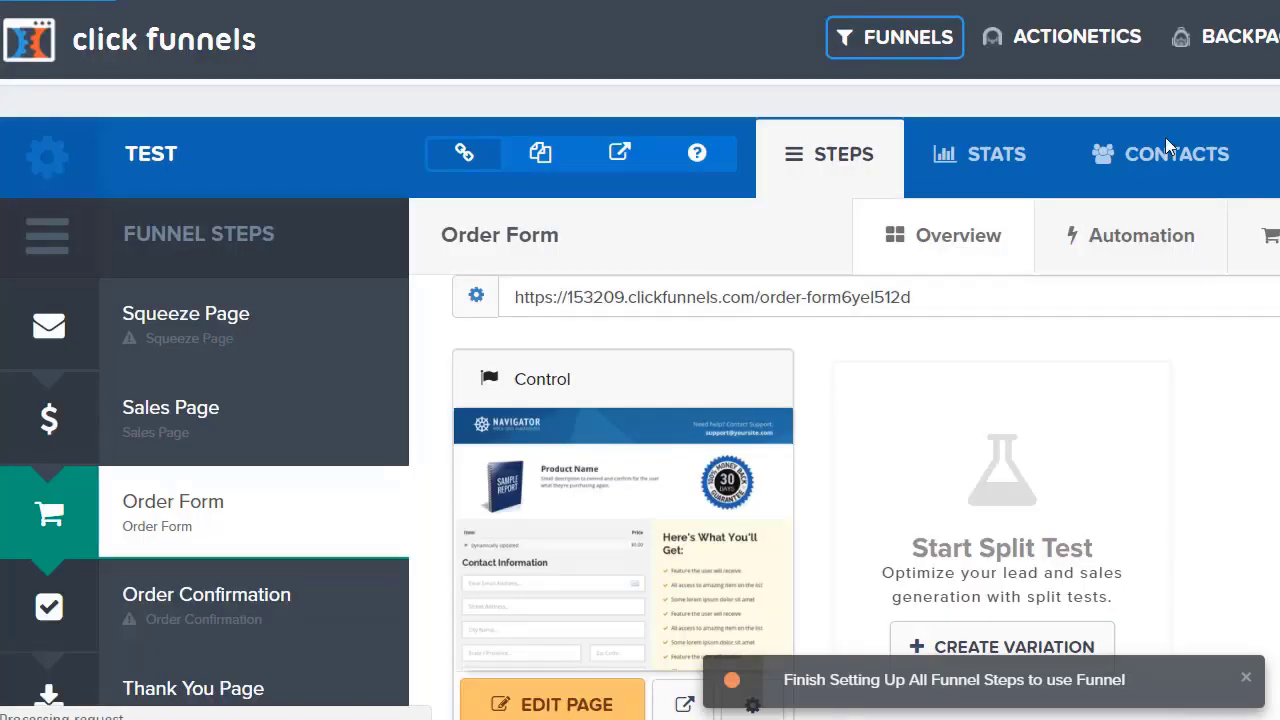
{"action": "scroll", "coordinate": [213, 453], "scroll_direction": "down", "scroll_amount": 2}
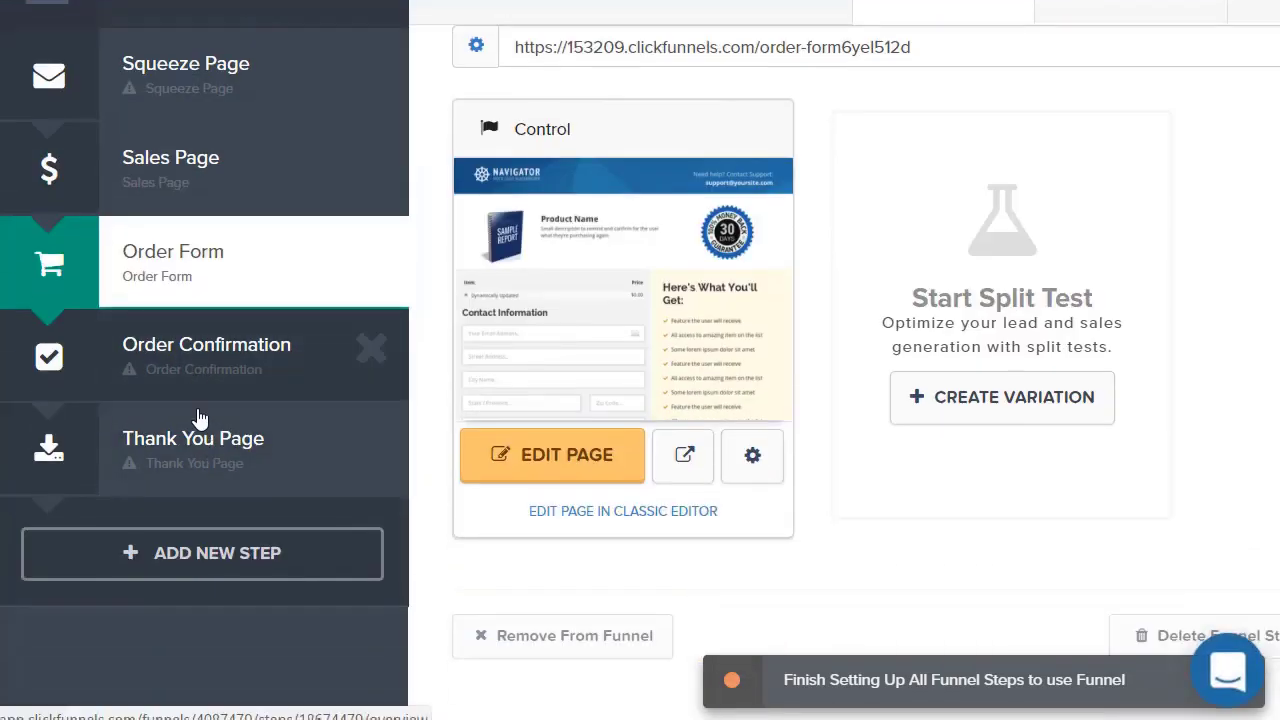
{"action": "scroll", "coordinate": [1005, 262], "scroll_direction": "up", "scroll_amount": 2}
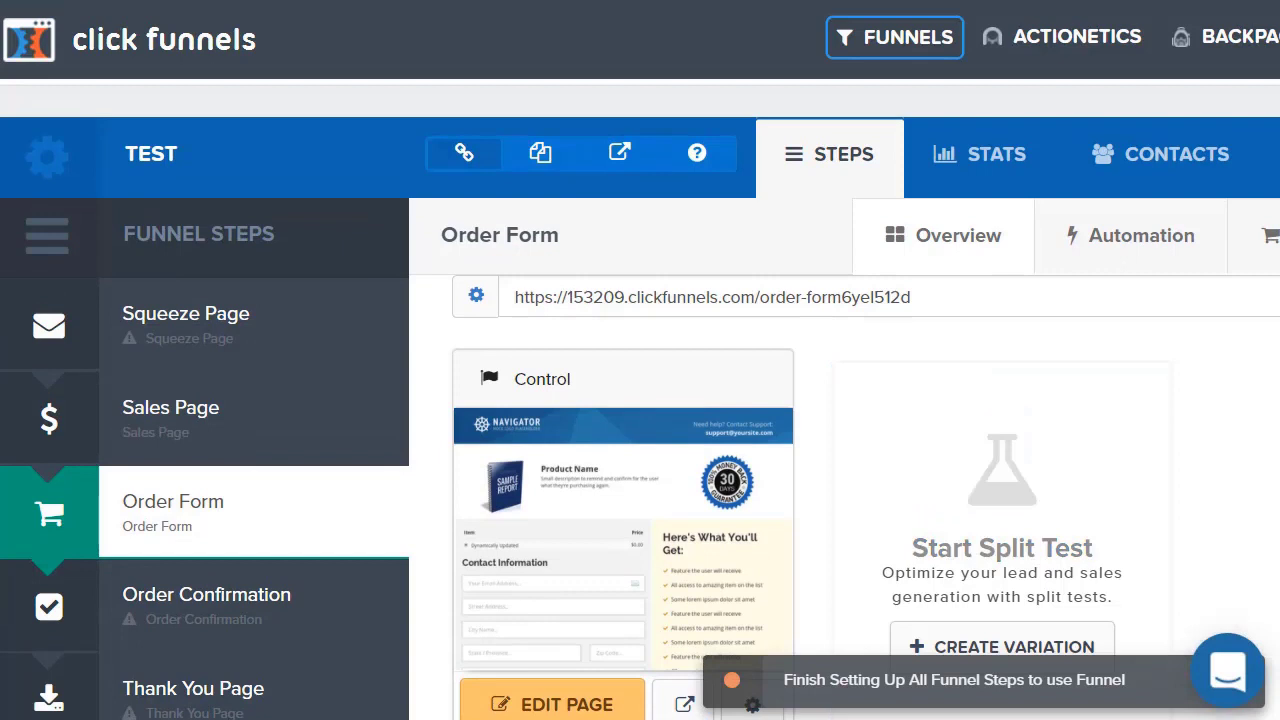